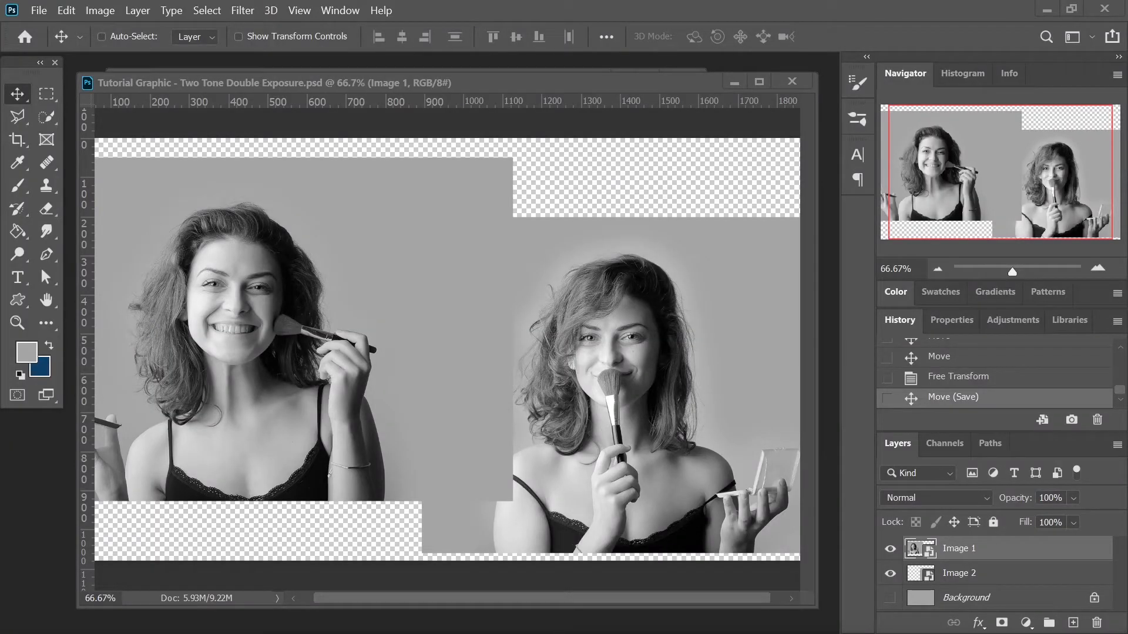
- Make the Background layer visible
left_click_drag(975, 191, 979, 189)
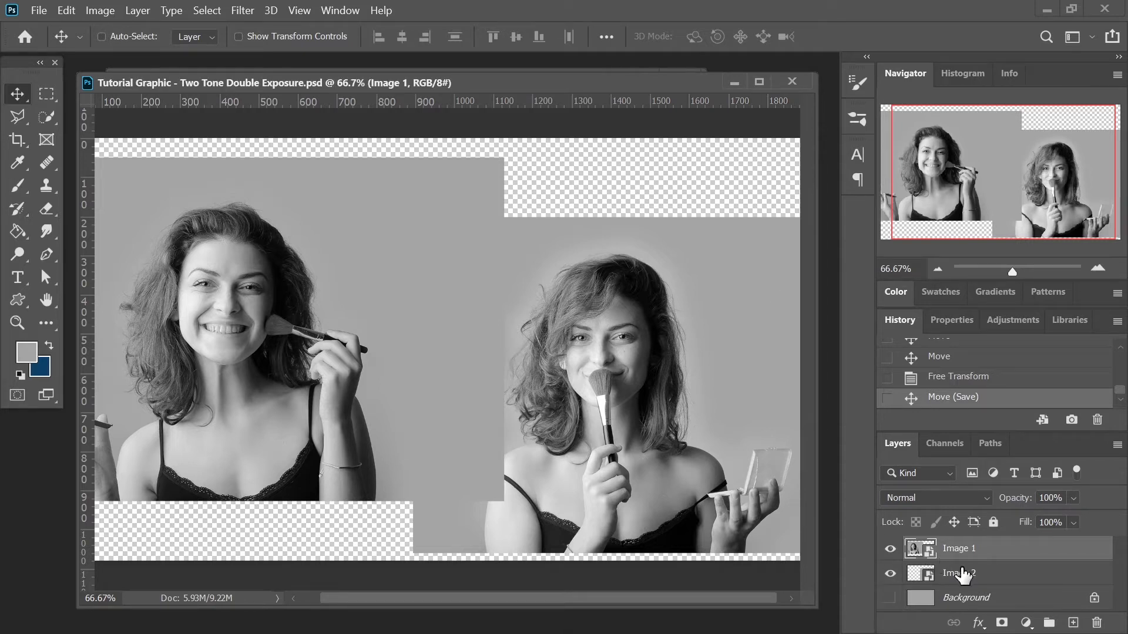
left_click(890, 598)
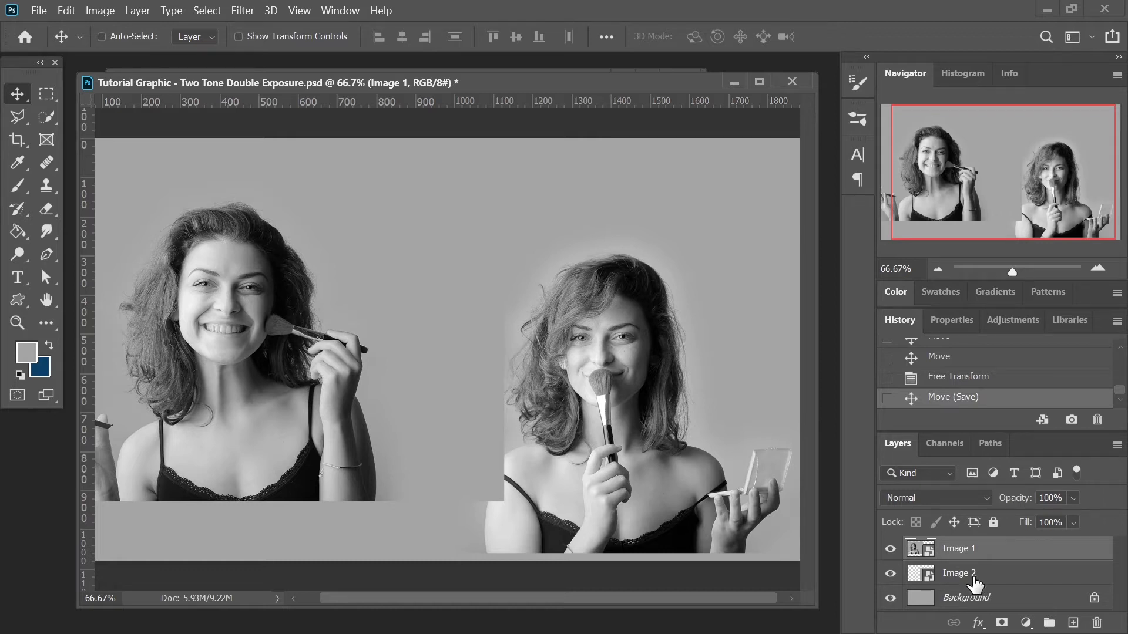
- Move the Image 1 photo of the smiling woman to the centre of the canvas
left_click_drag(969, 578, 935, 555)
left_click(935, 555)
left_click_drag(284, 319, 410, 382)
left_click(975, 574)
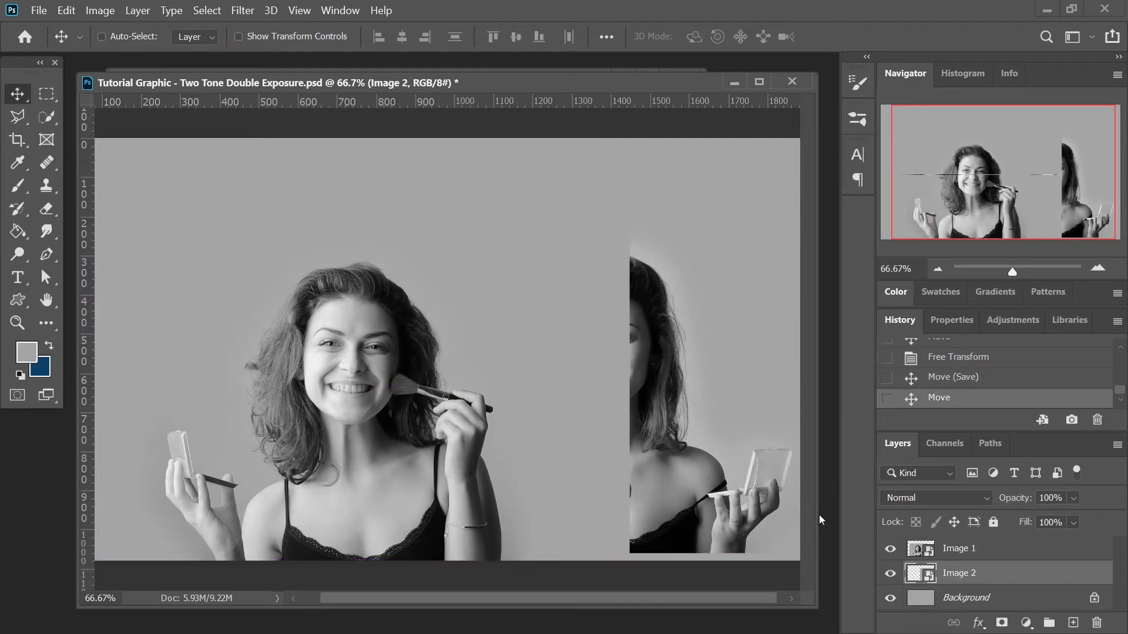
- Lower the opacity of the Image 1 layer to 70%
left_click(969, 549)
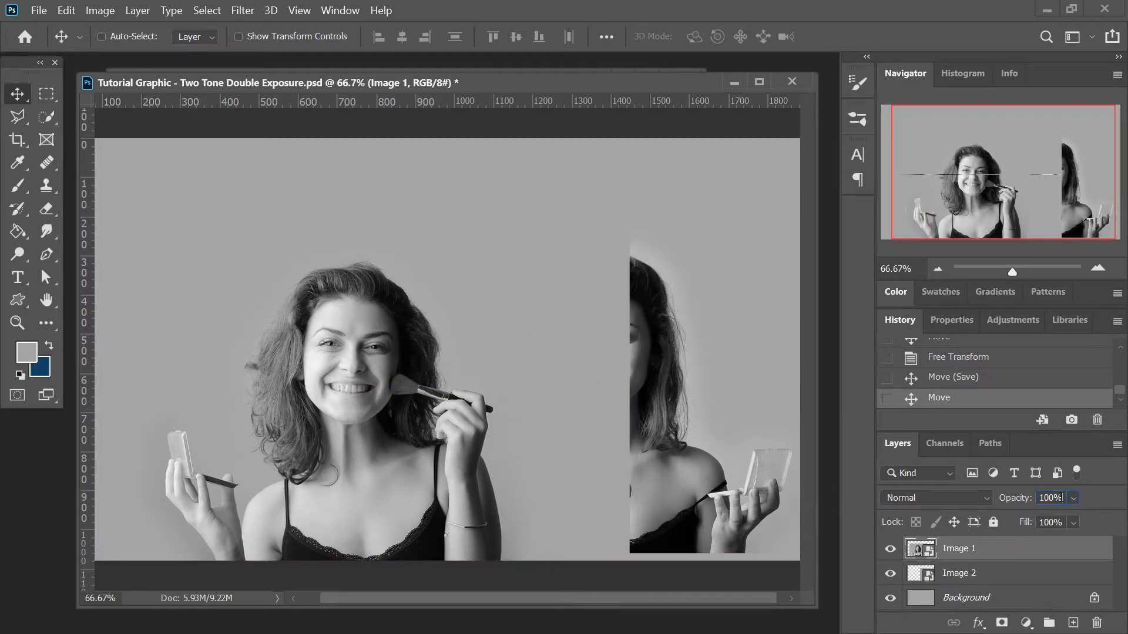
key("shift+Down")
key("shift+Down")
key("shift+Down")
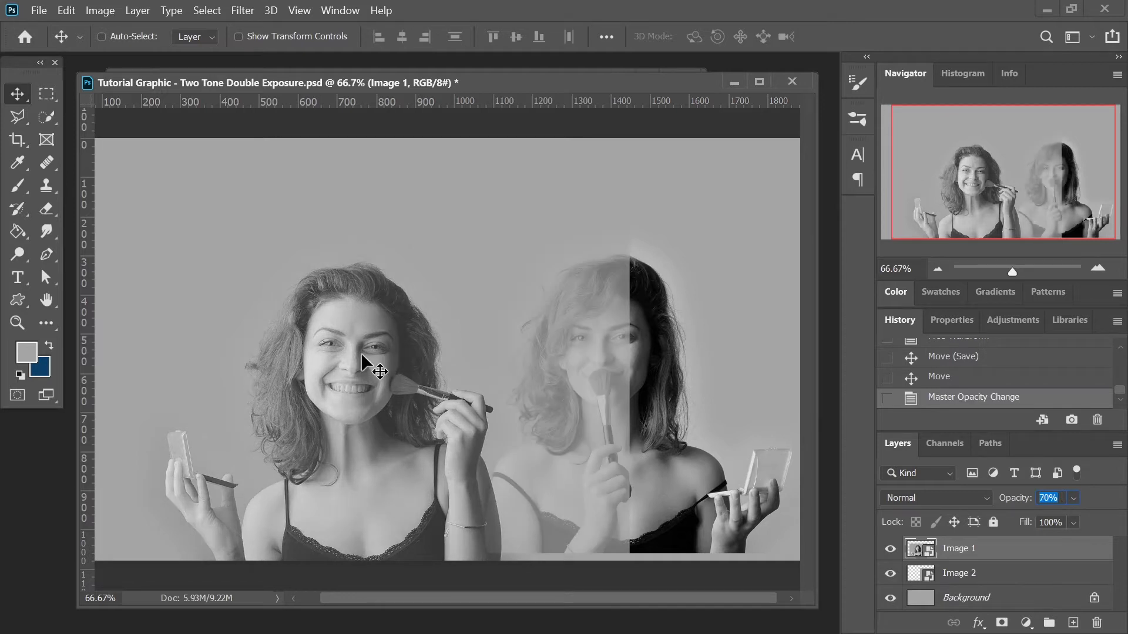
- Position Image 1 over Image 2, nudging it so the two faces sit slightly offset
left_click_drag(361, 353, 538, 375)
left_click_drag(629, 379, 663, 369)
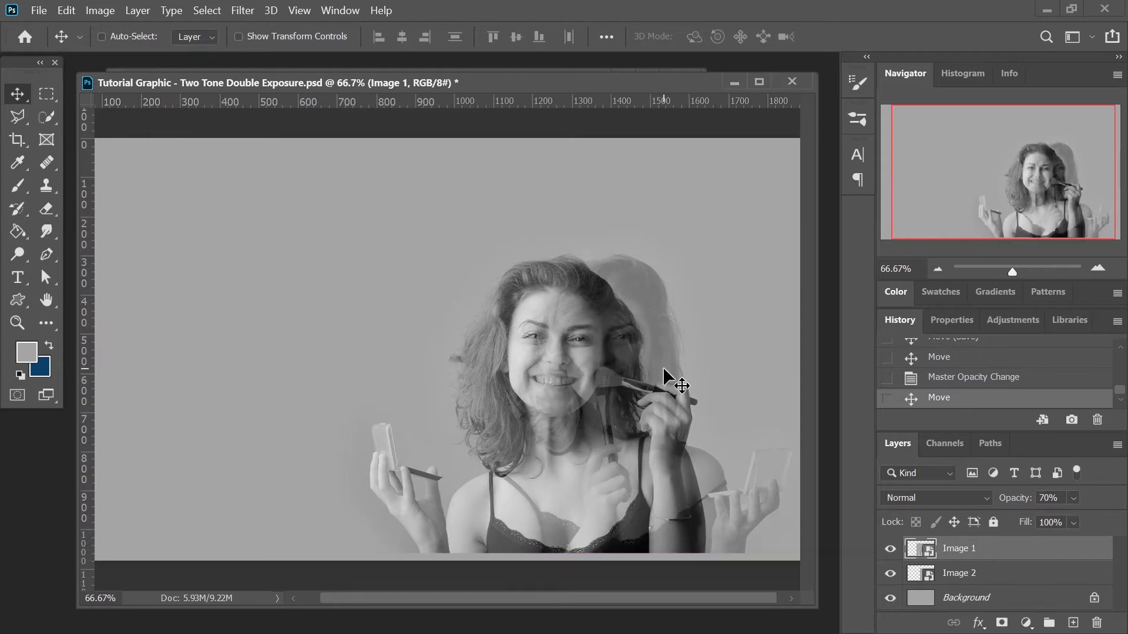
key("Up")
key("Up")
key("Up")
key("Right")
key("Right")
key("Right")
key("Right")
key("Right")
key("Right")
key("Up")
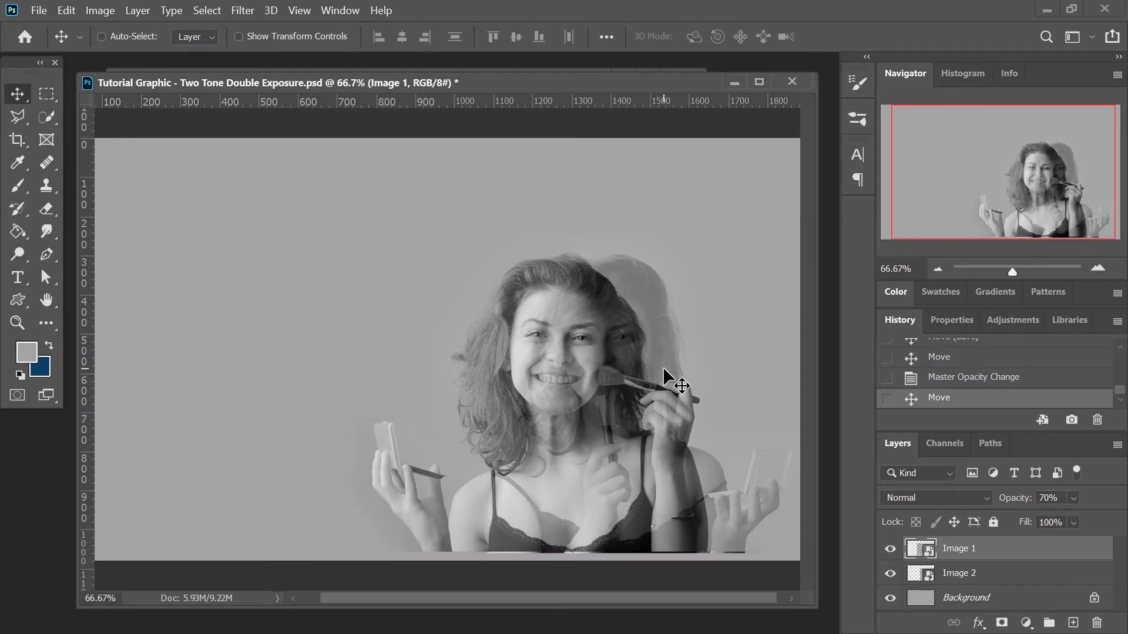
key("Down")
key("Right")
key("Right")
key("Up")
key("Right")
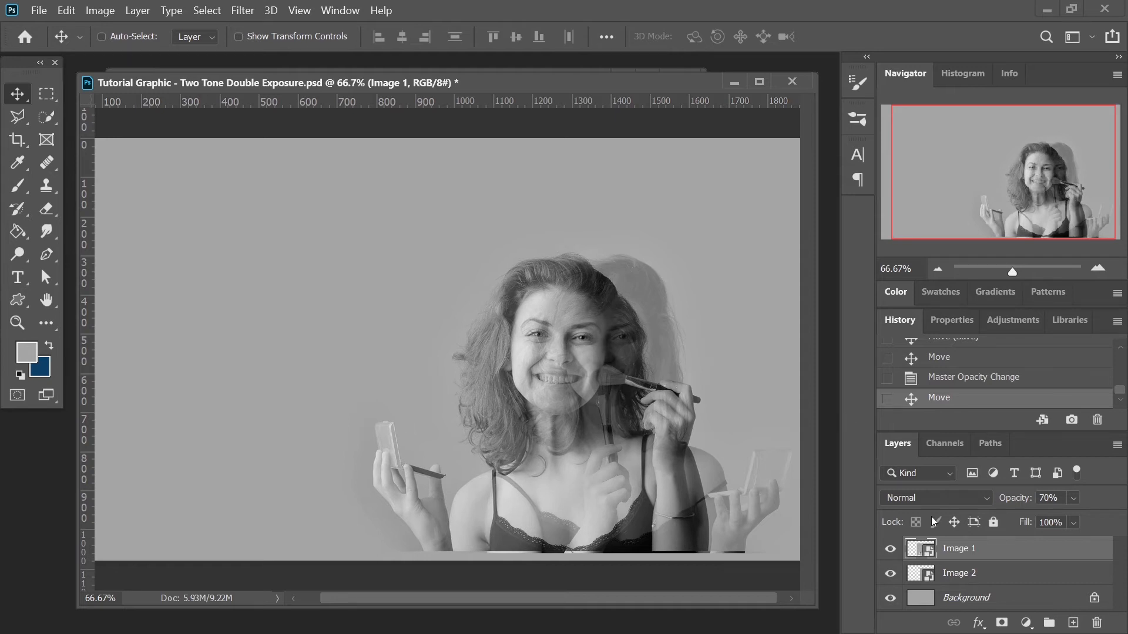
- Select both image layers and scale them together to about 134.65%, repositioning them on the canvas
left_click(958, 574, "shift")
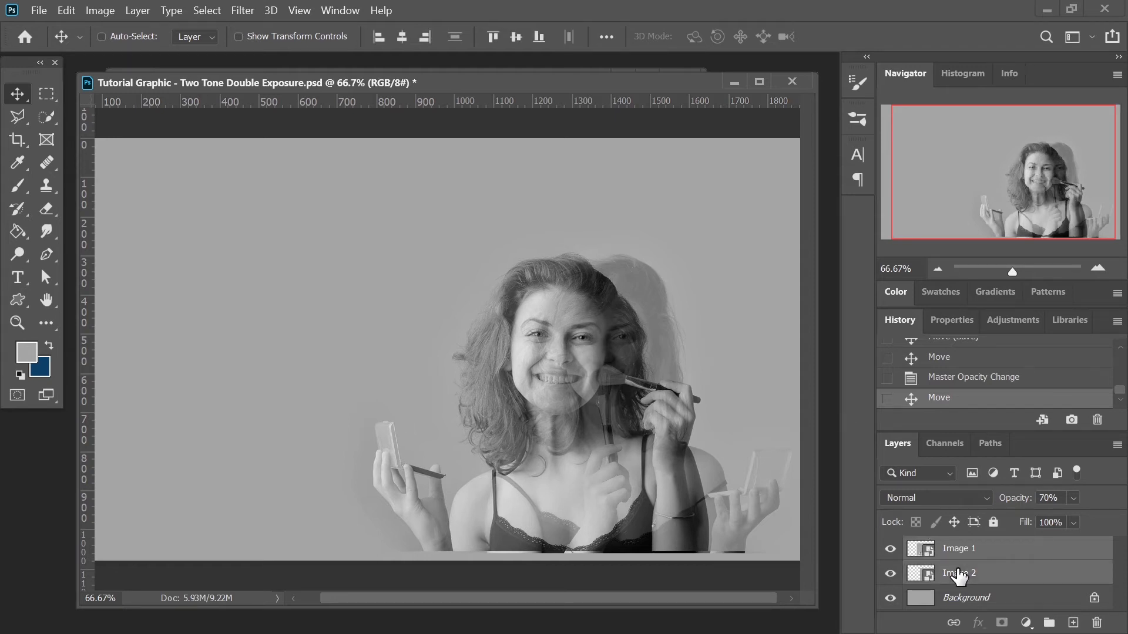
key("ctrl+t")
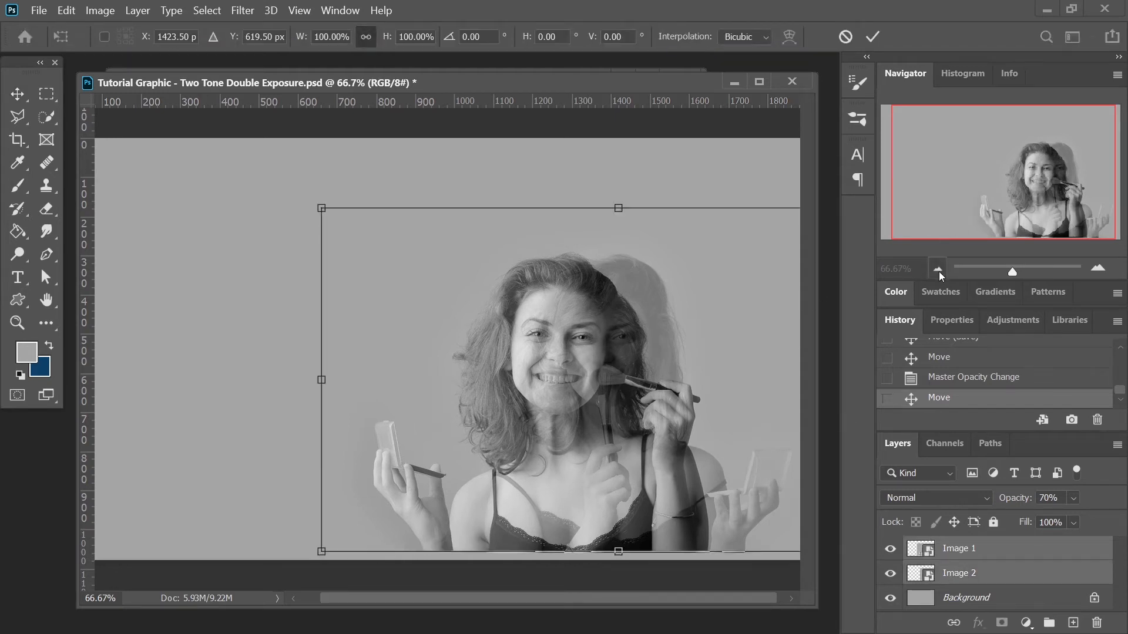
left_click(937, 269)
left_click_drag(534, 271, 534, 216)
left_click_drag(562, 344, 495, 348)
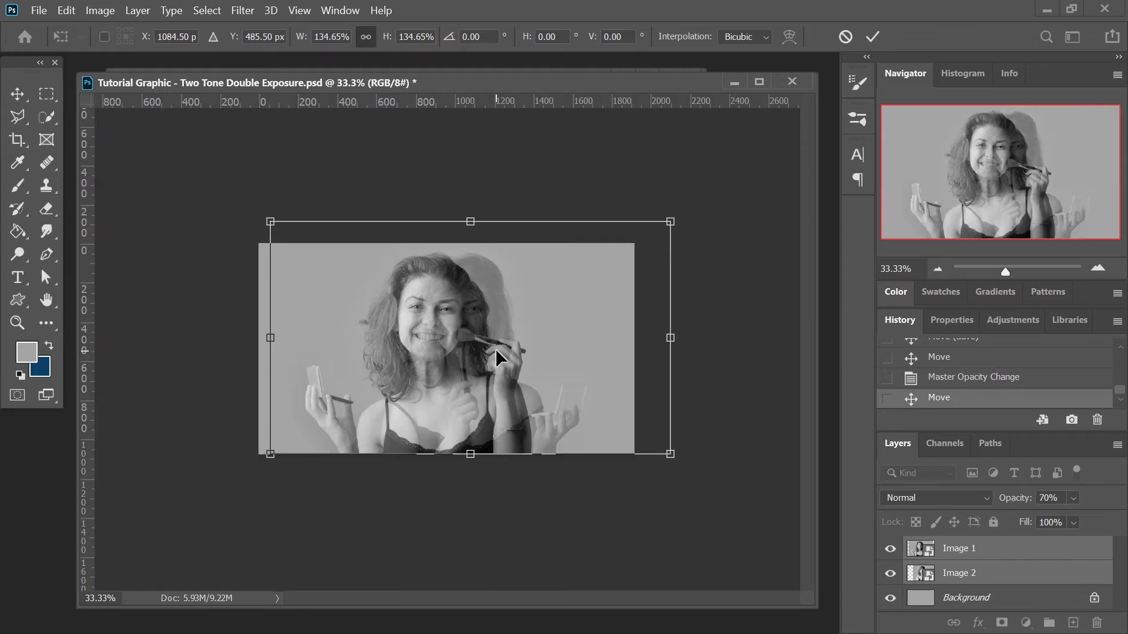
key("Return")
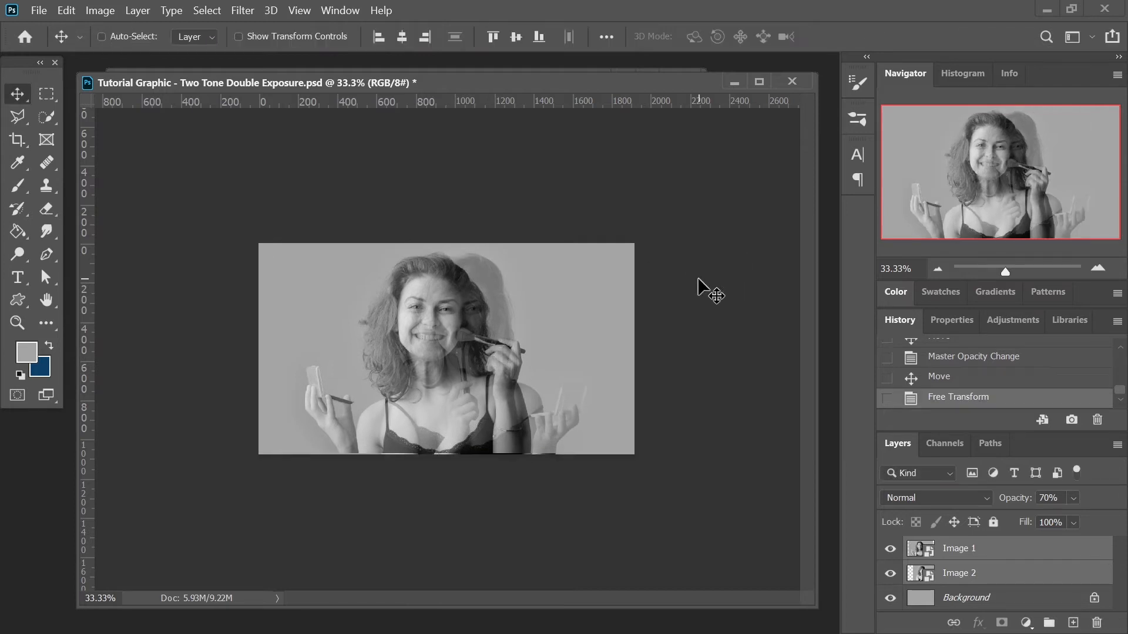
- Nudge both image layers down a few pixels
left_click(1097, 268)
left_click(1097, 267)
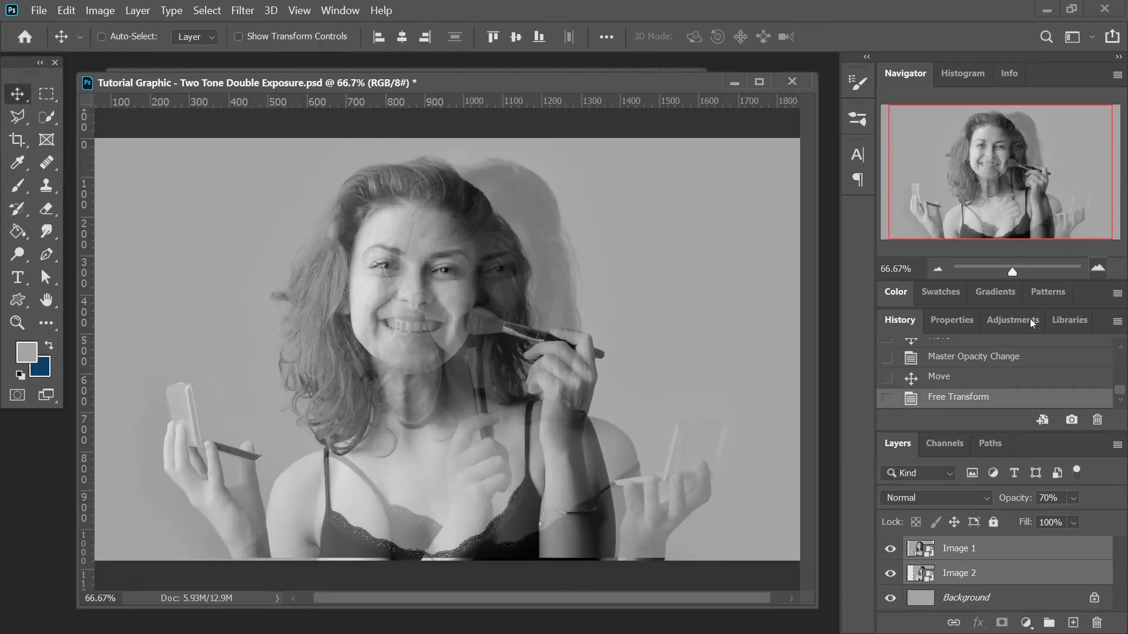
left_click(890, 549)
left_click(890, 548)
key("Down")
key("Down")
key("Down")
key("Down")
key("Down")
key("Down")
key("Down")
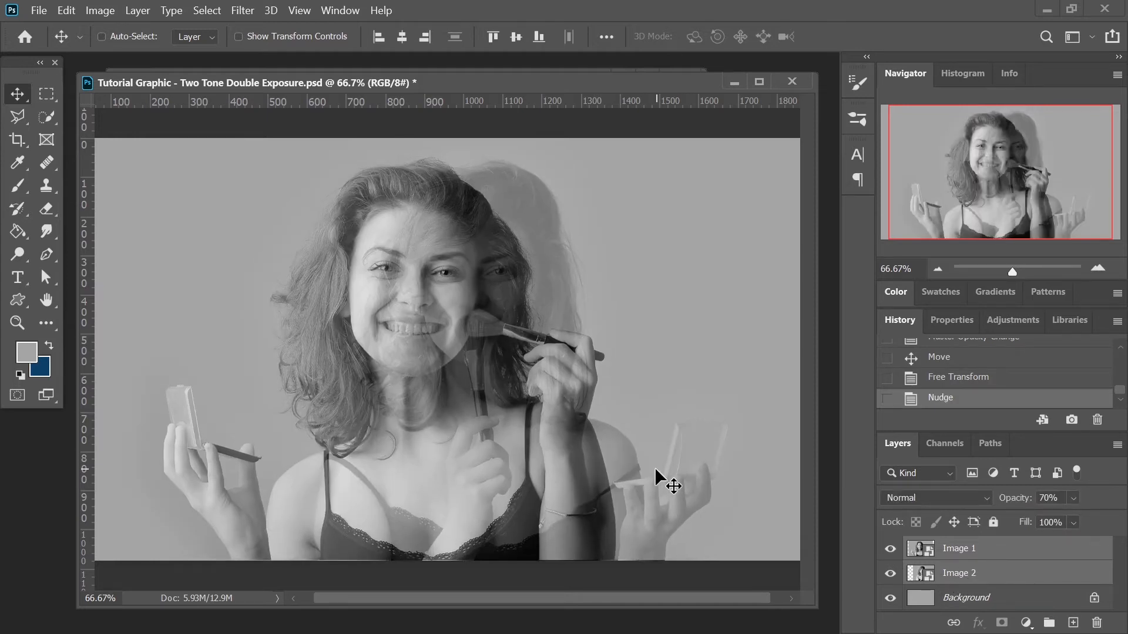
- Select only Image 1 and set its opacity to 100%
left_click(988, 552)
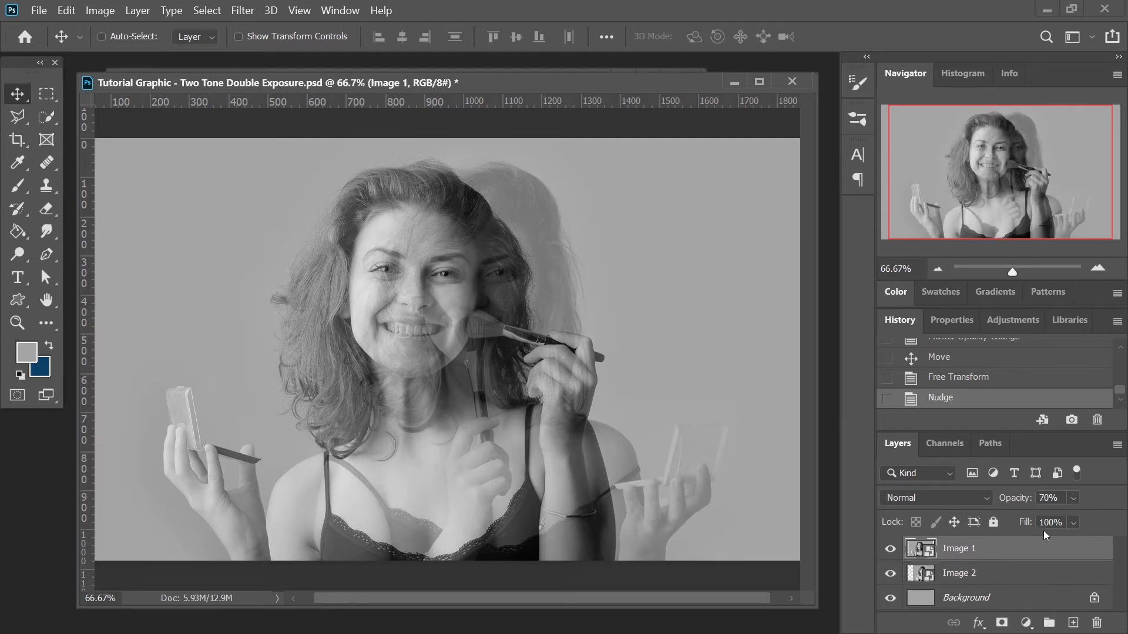
left_click(1073, 498)
left_click_drag(1090, 519, 1117, 518)
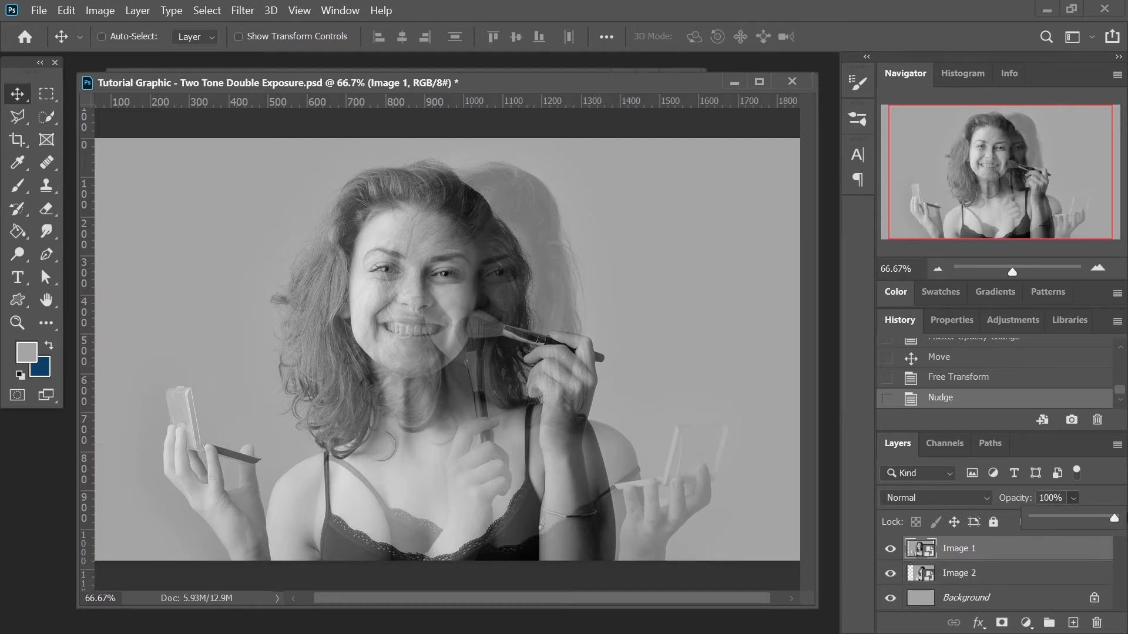
left_click(919, 552)
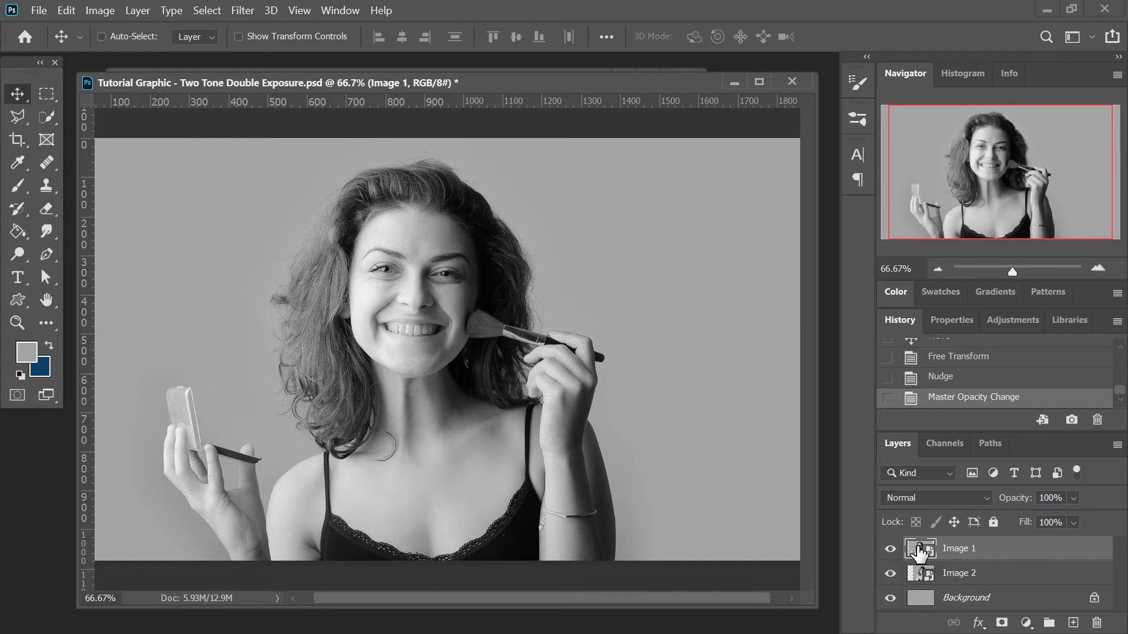
- Hide and show Image 1 to compare the two photos, and save the document
left_click(890, 549)
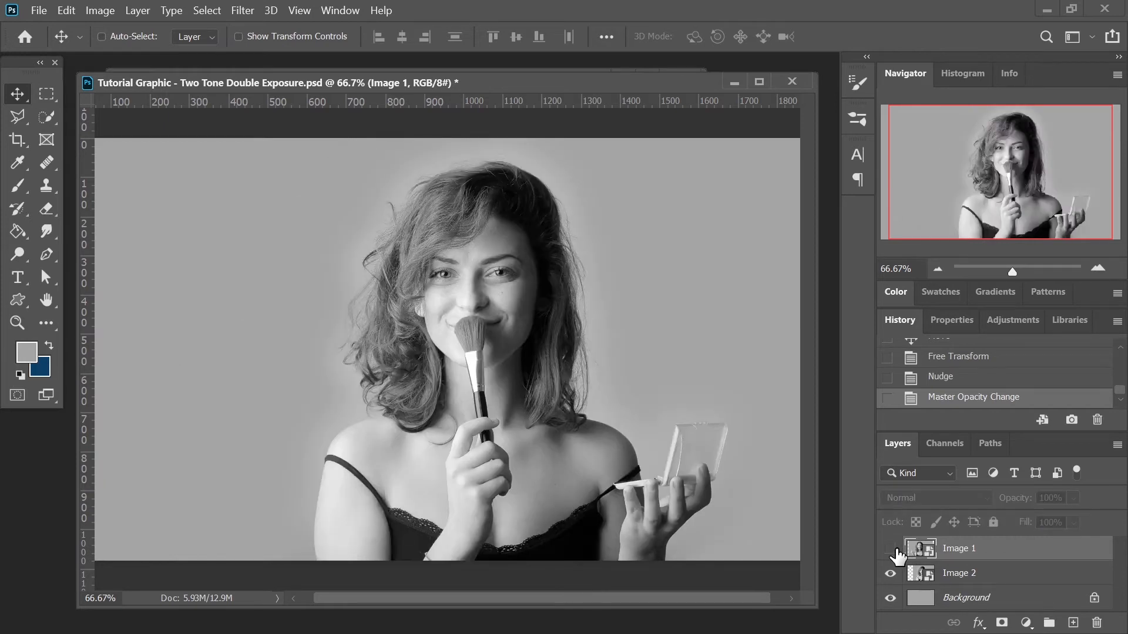
left_click(891, 549)
key("ctrl+s")
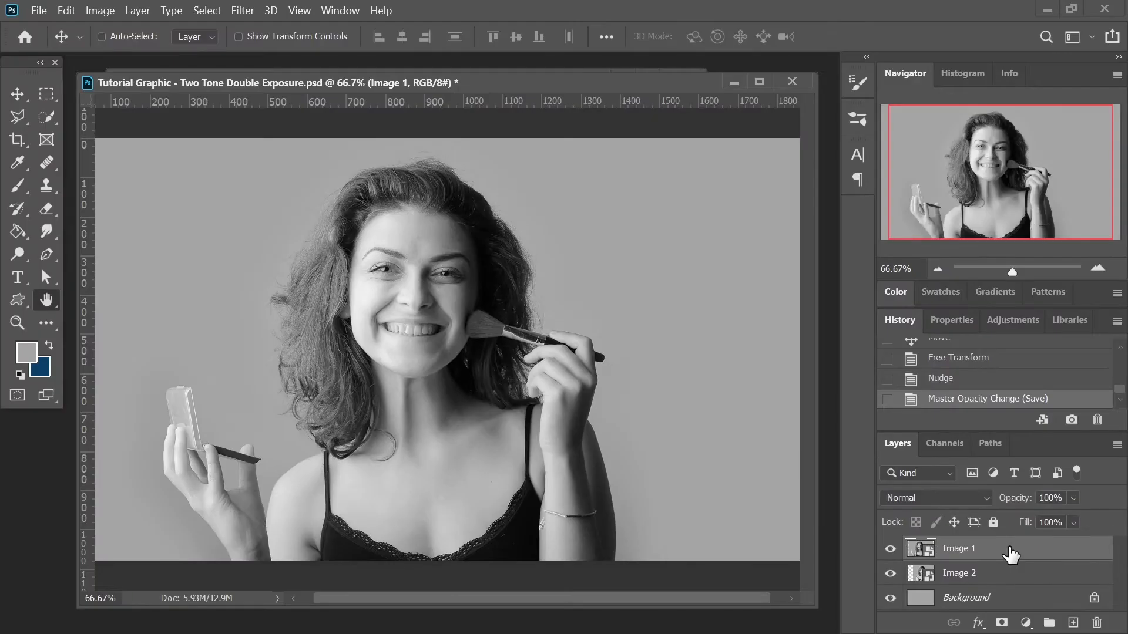
- Open the blending options of Image 1 and disable its R channel
double_click(980, 525)
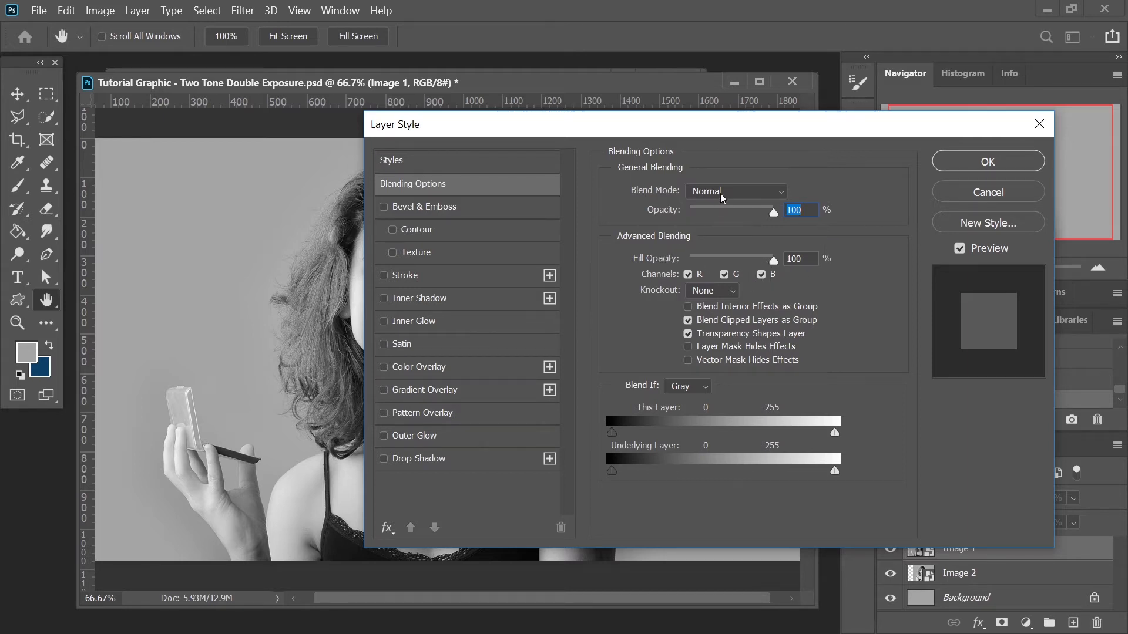
left_click_drag(746, 135, 859, 100)
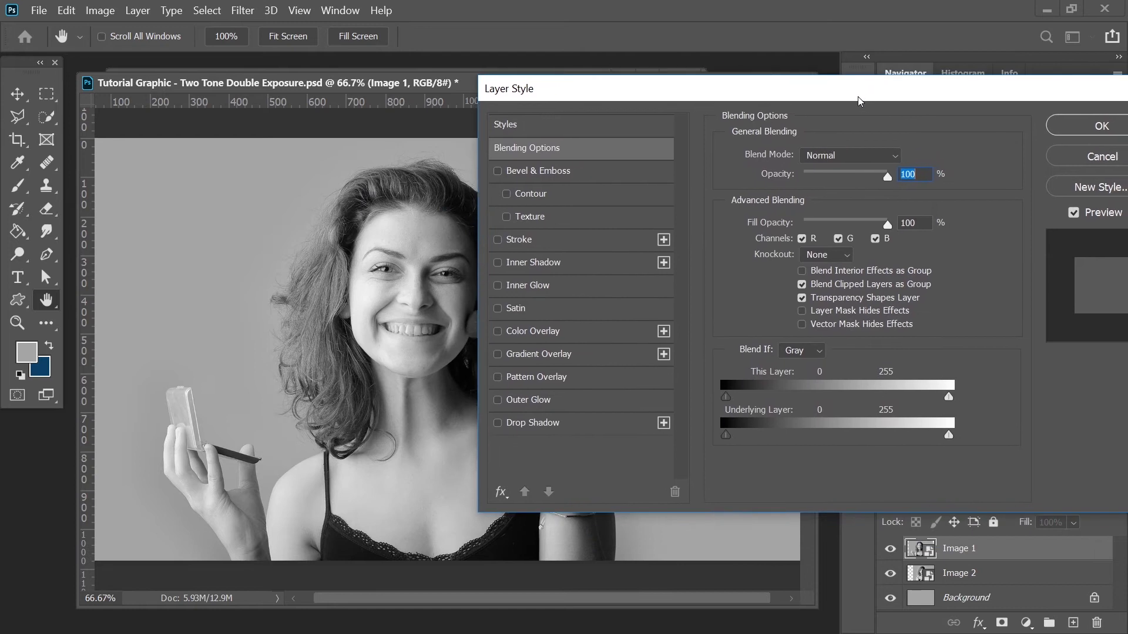
left_click(802, 239)
left_click_drag(848, 96, 706, 498)
key("Return")
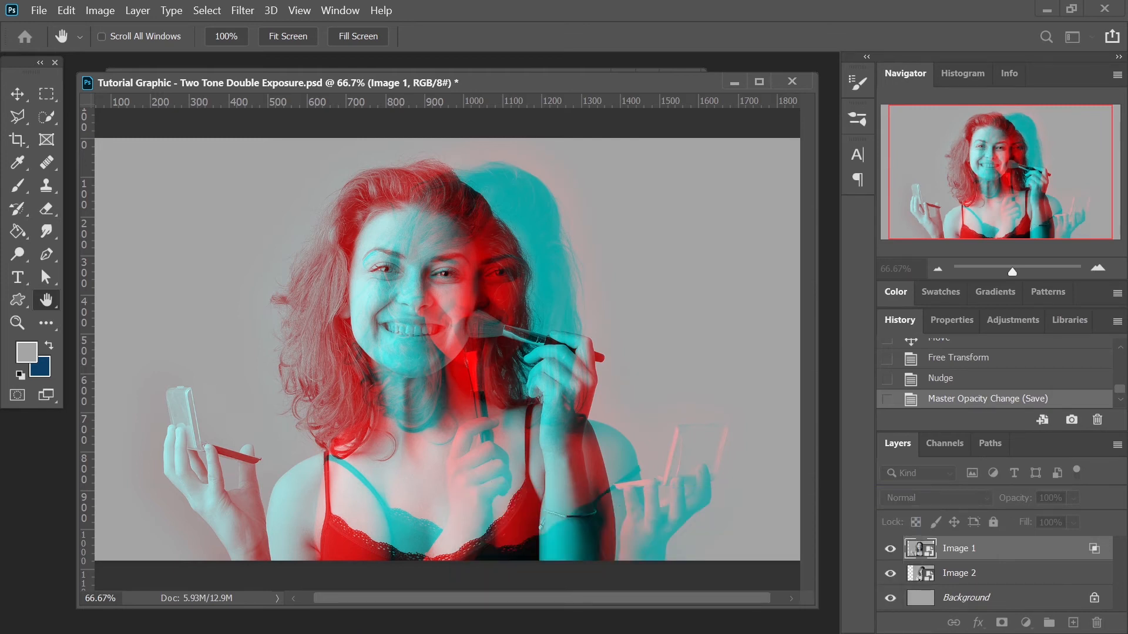
- Try toggling the R, G and B channels in the blending options to compare colour combinations
left_click_drag(707, 632, 991, 203)
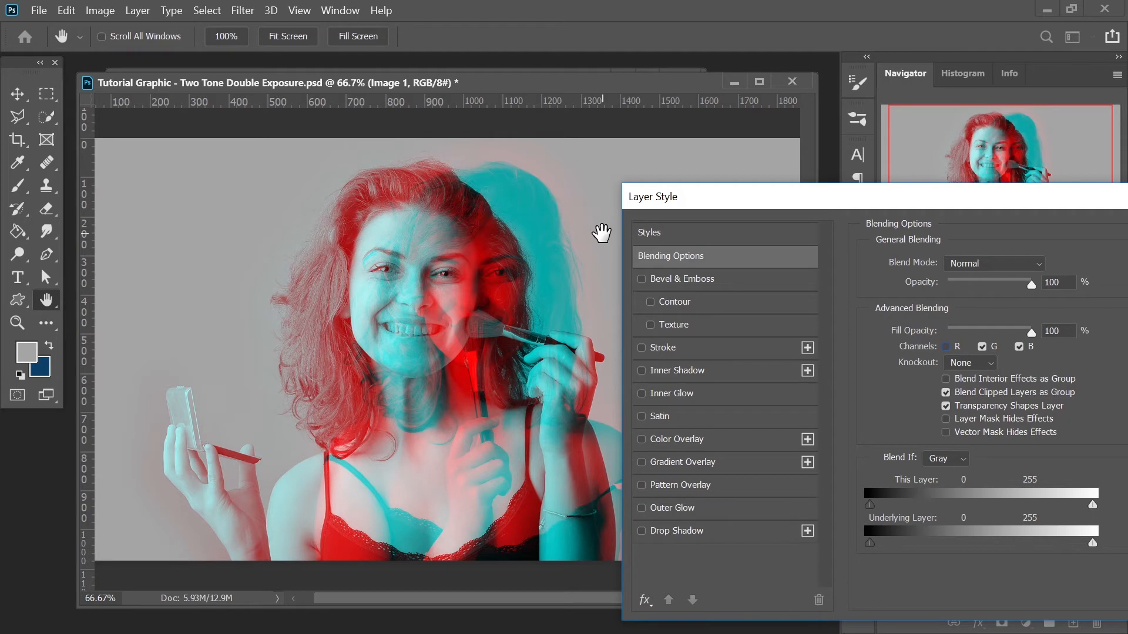
left_click(947, 346)
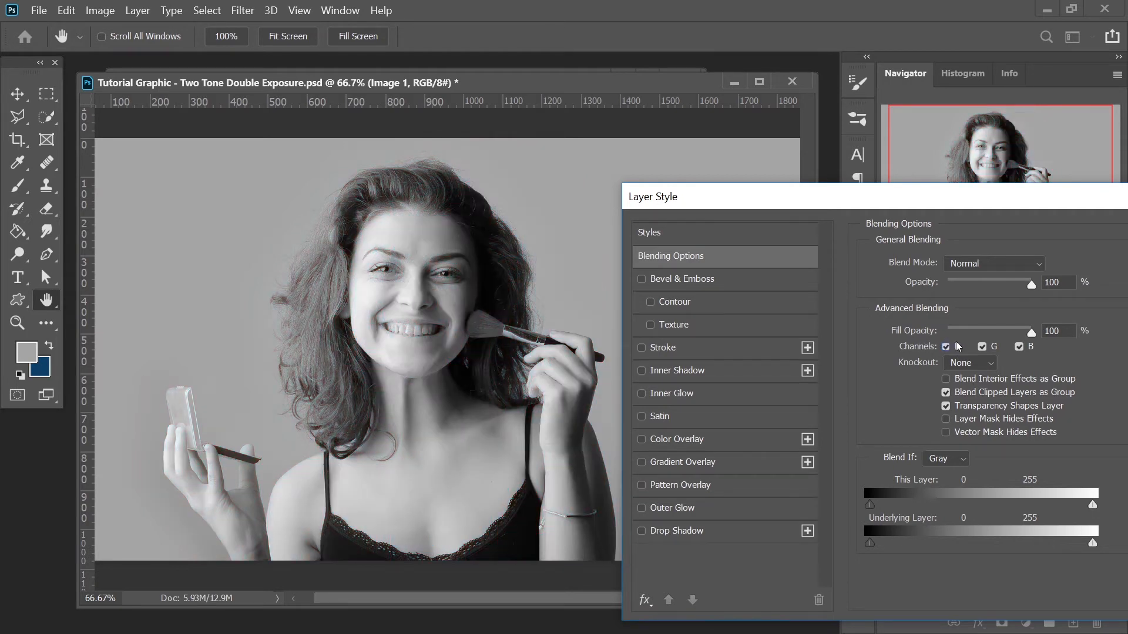
left_click(982, 347)
left_click(982, 348)
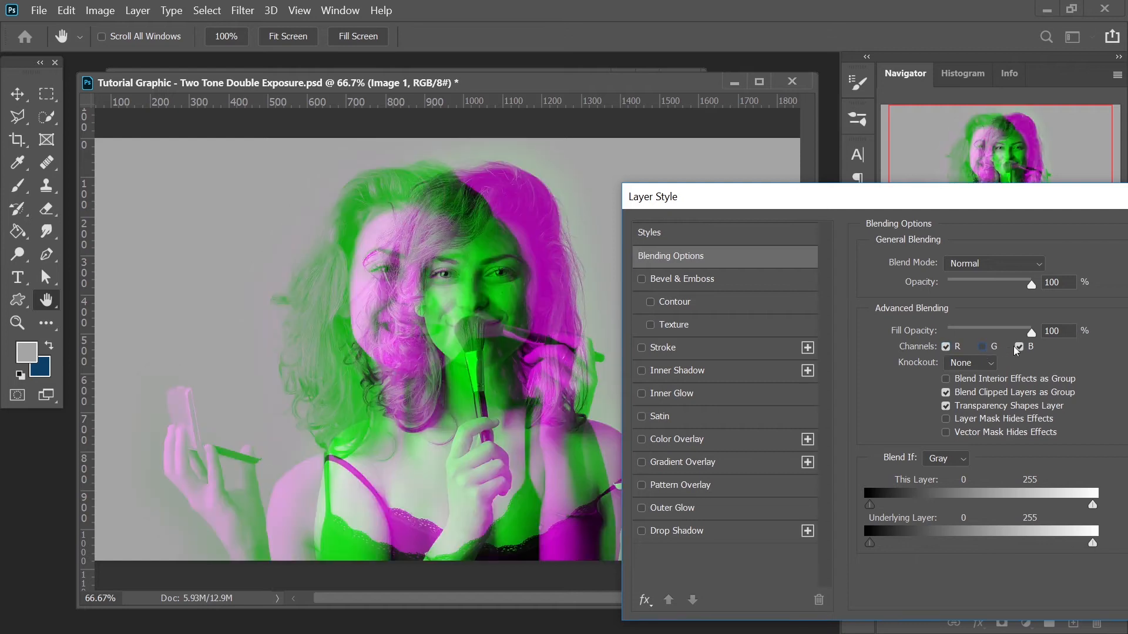
left_click(1020, 346)
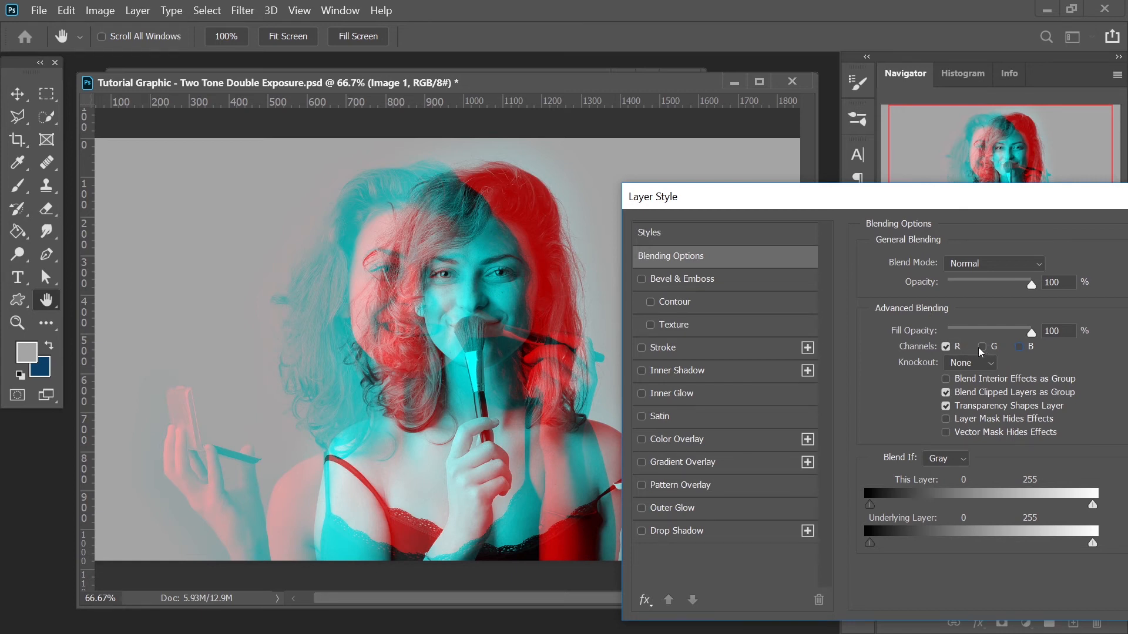
left_click(981, 348)
left_click(1018, 347)
left_click(946, 347)
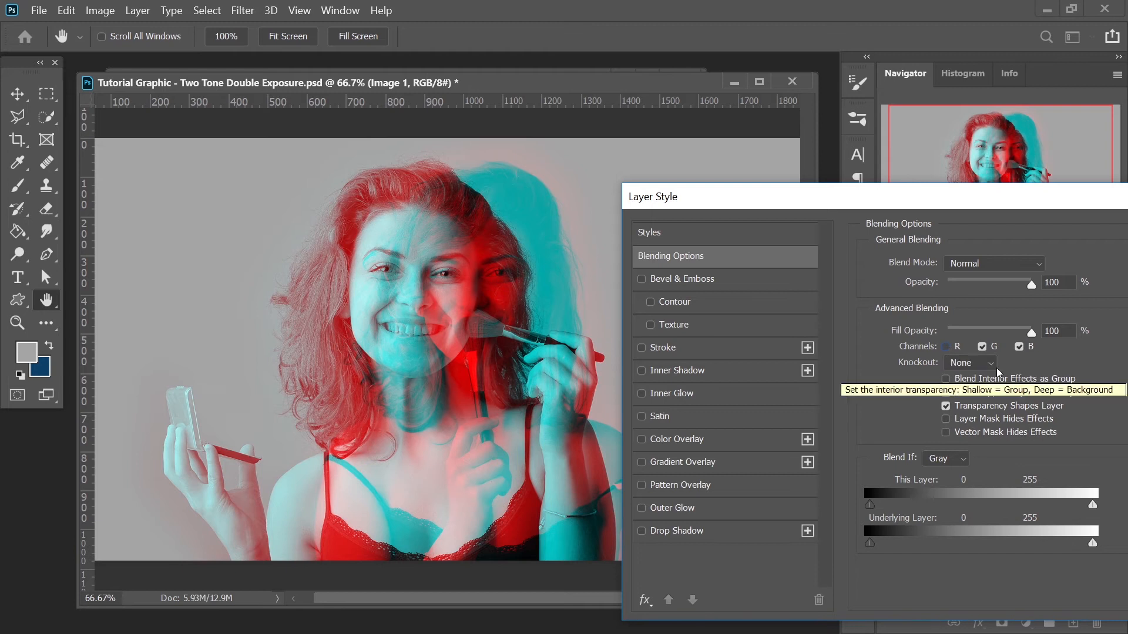
- Confirm the layer style with only the G and B channels enabled
left_click_drag(1032, 199, 741, 234)
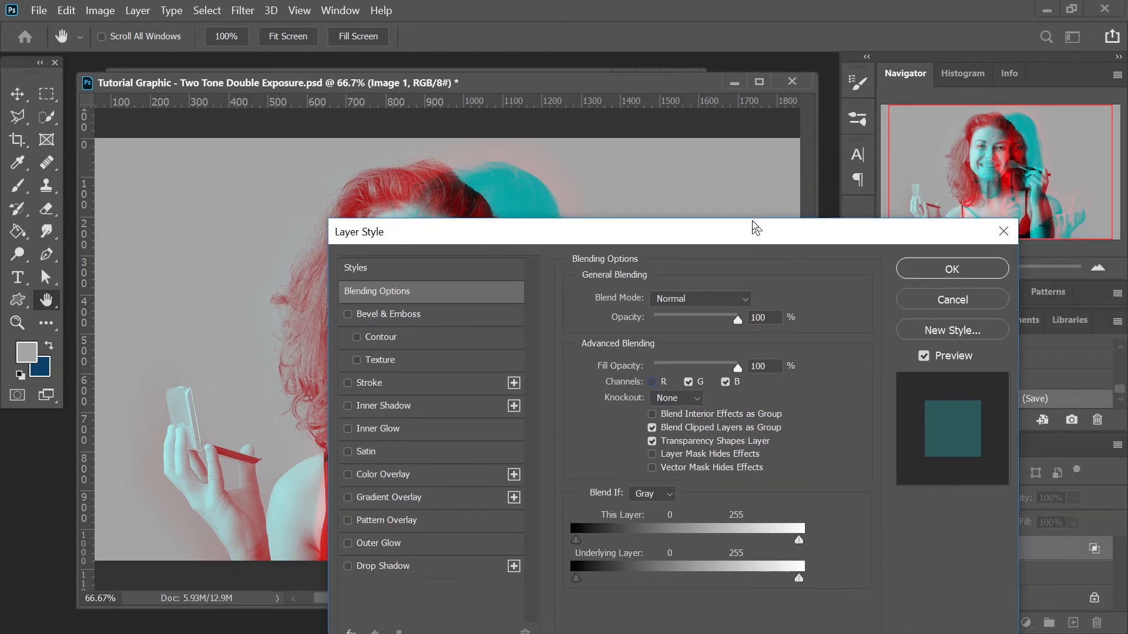
left_click(964, 272)
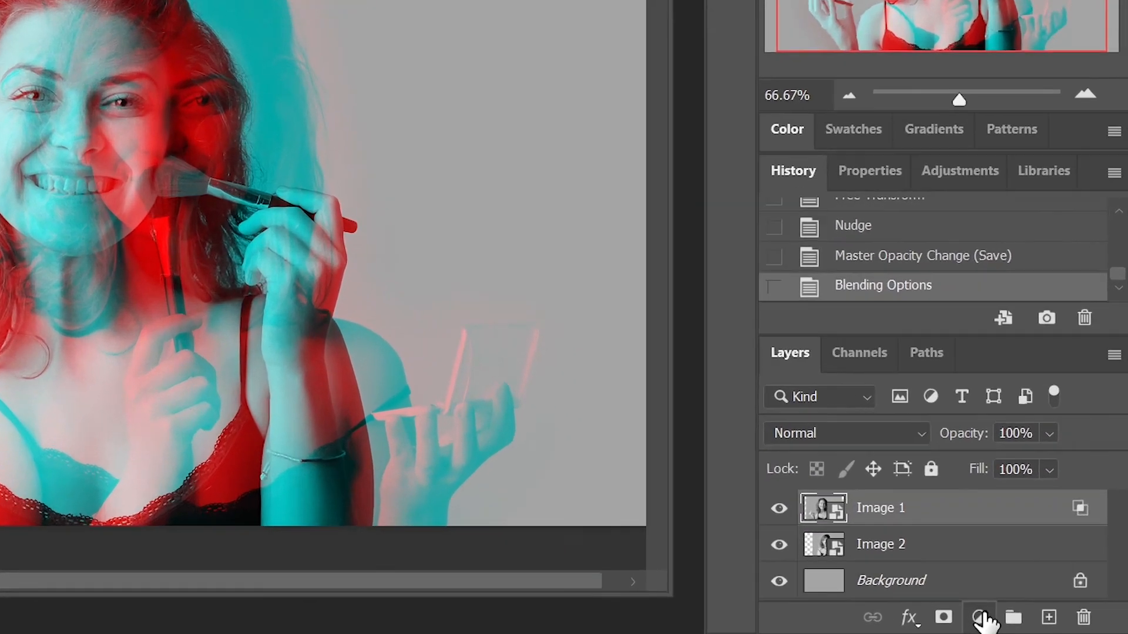
- Add a Selective Color adjustment layer and, for Cyans, set Cyan to -6 and Magenta to +25
left_click(979, 618)
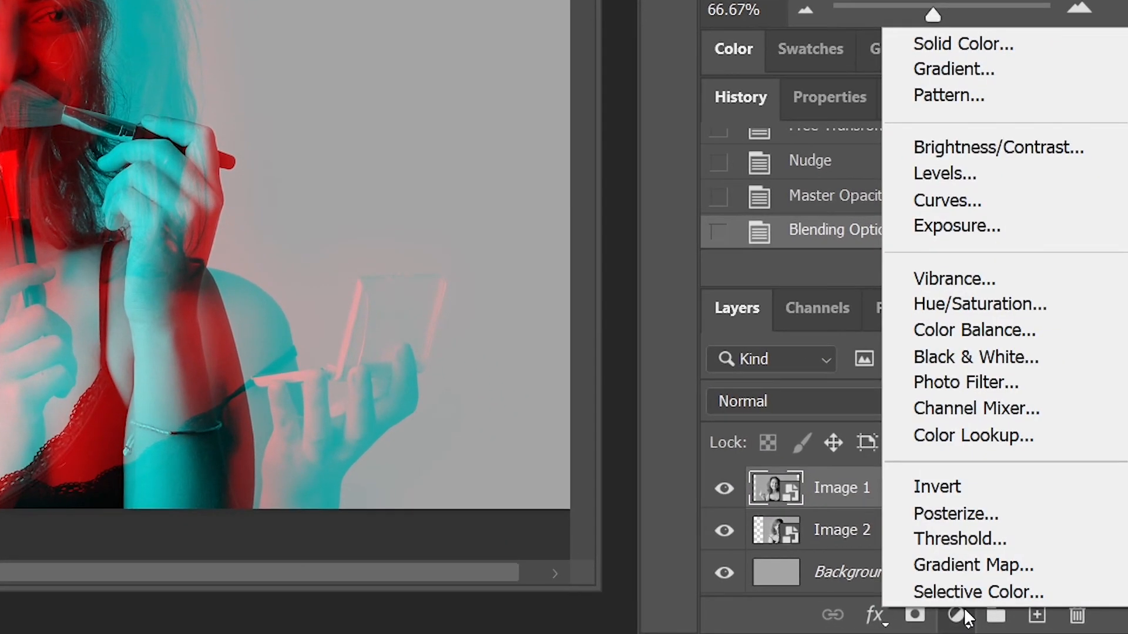
left_click(998, 593)
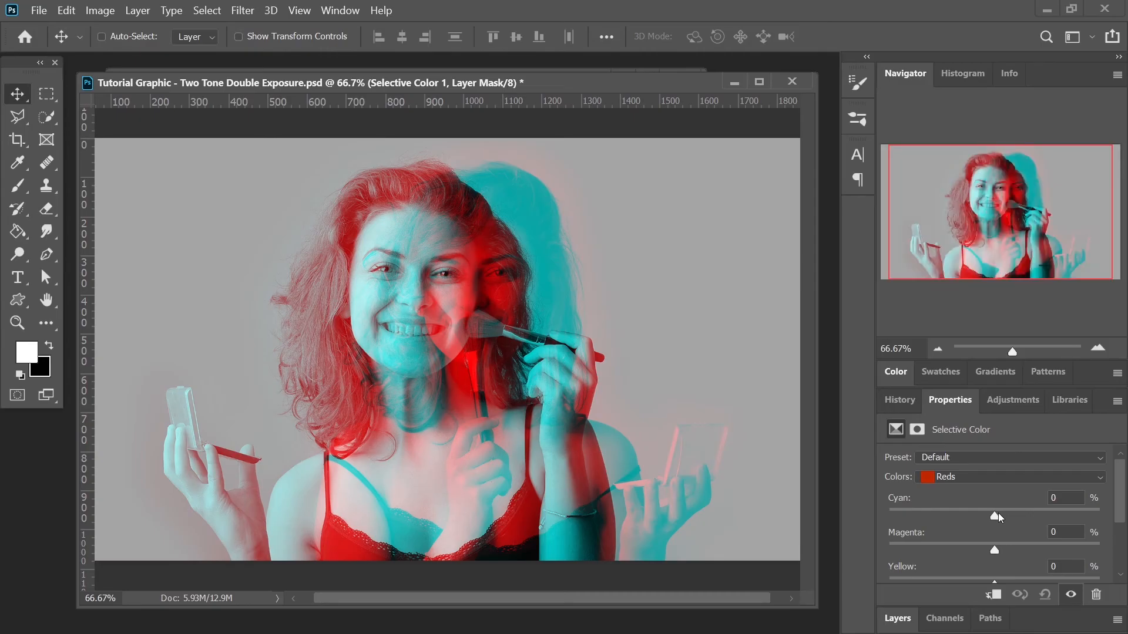
left_click(994, 481)
left_click(995, 520)
left_click_drag(995, 516, 1023, 542)
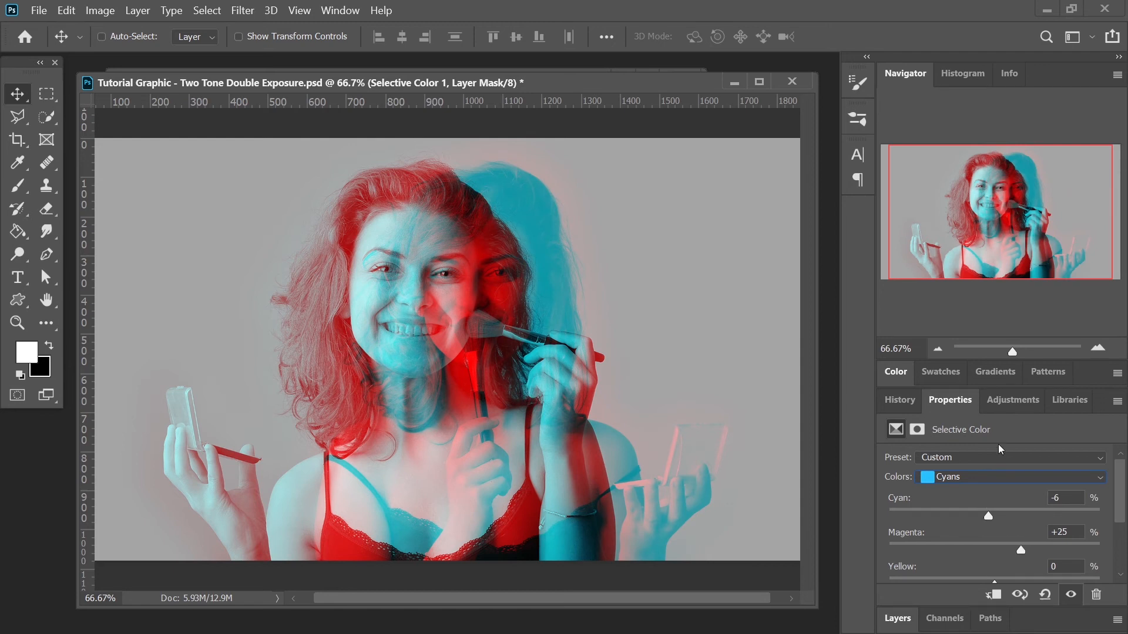
- Collapse the panels, minimize the current document and reposition the Tutorial Graphic 2.psd window
double_click(1097, 406)
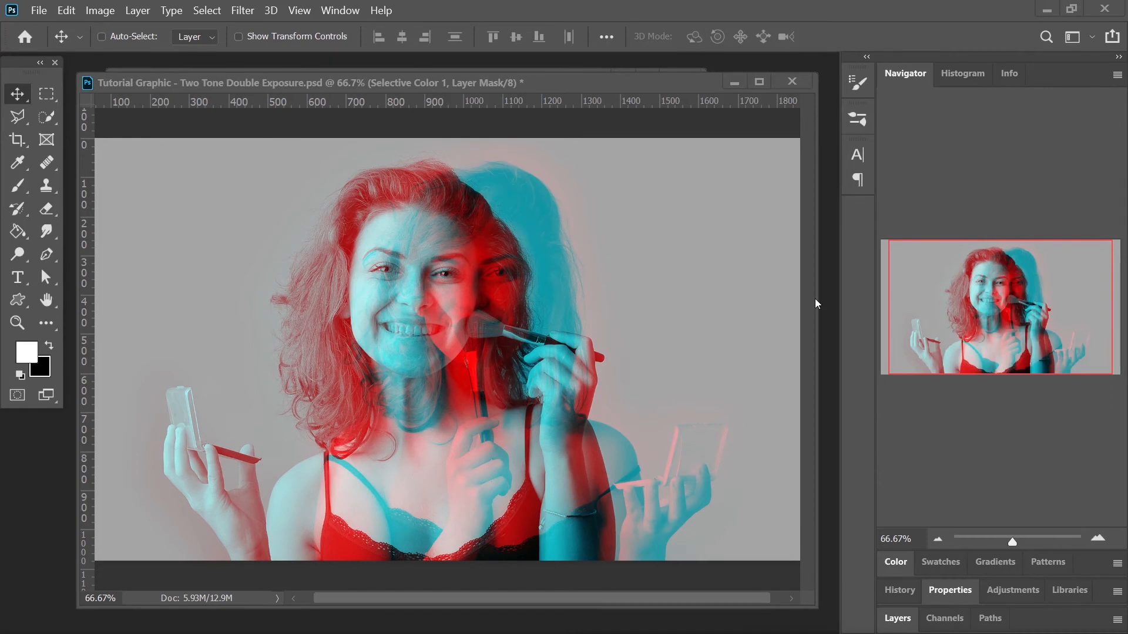
left_click(740, 86)
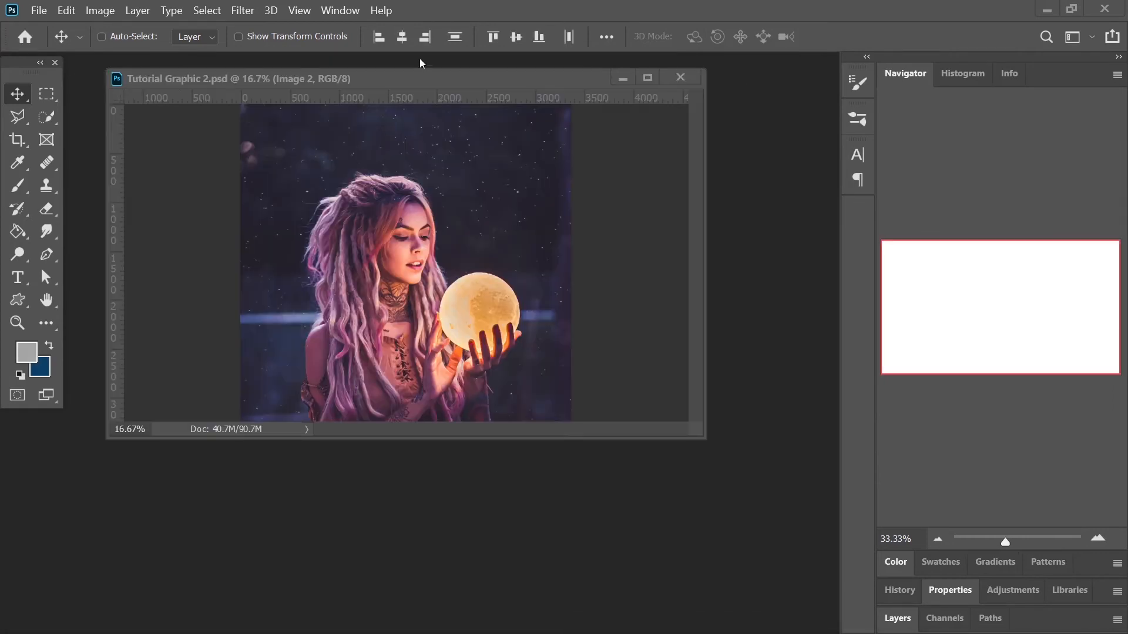
left_click_drag(417, 72, 393, 76)
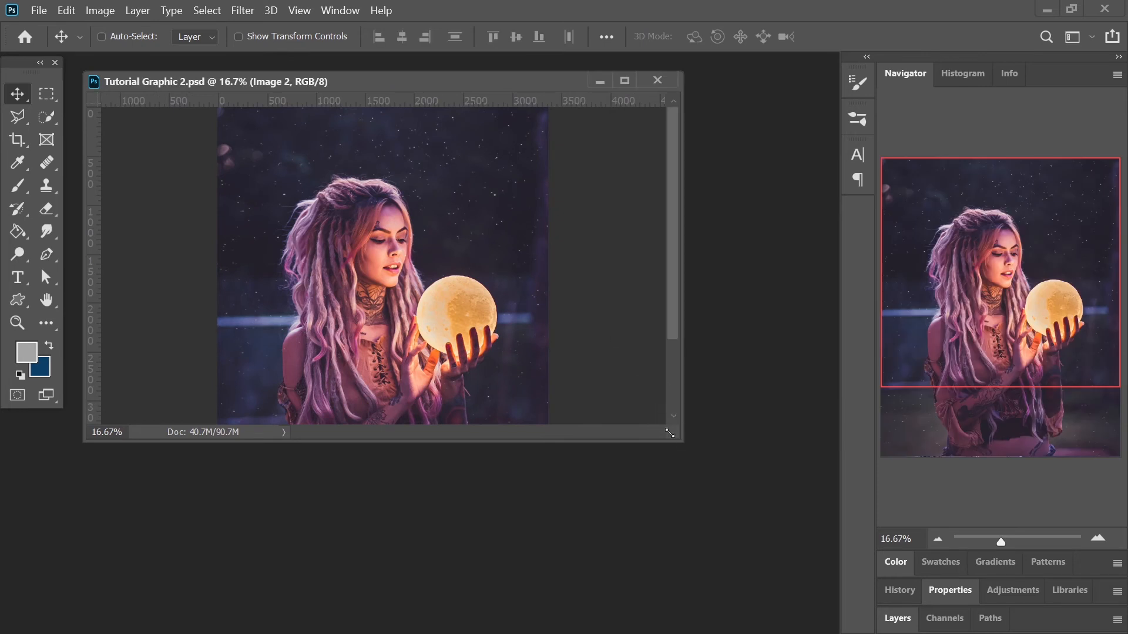
- Enlarge the Tutorial Graphic 2.psd document window and expand the Layers panel
left_click_drag(680, 440, 797, 619)
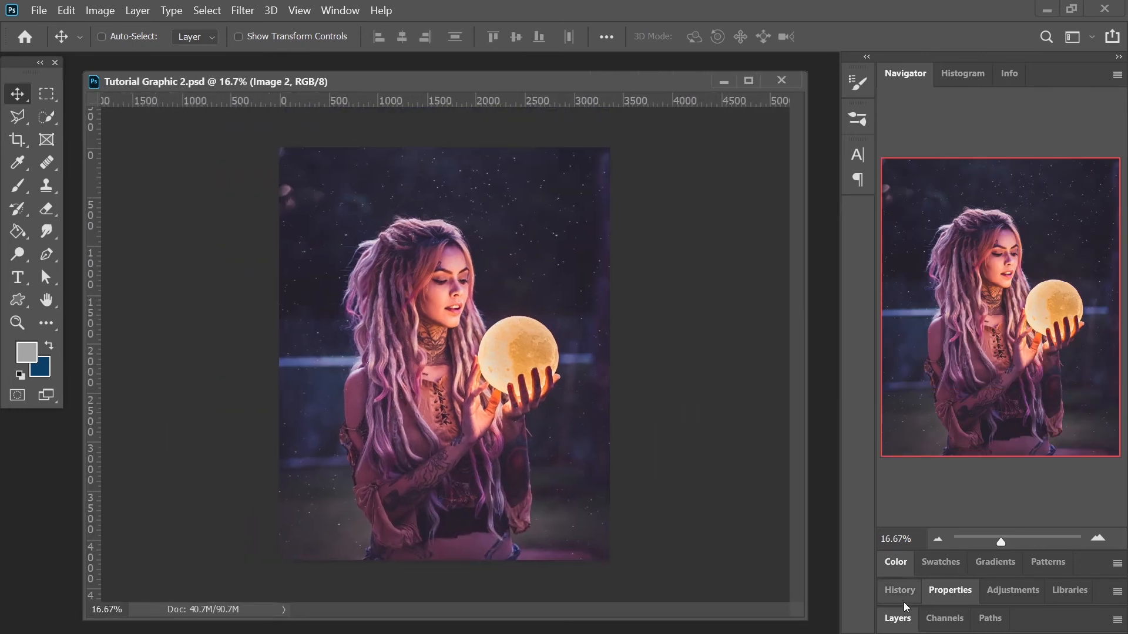
double_click(1029, 619)
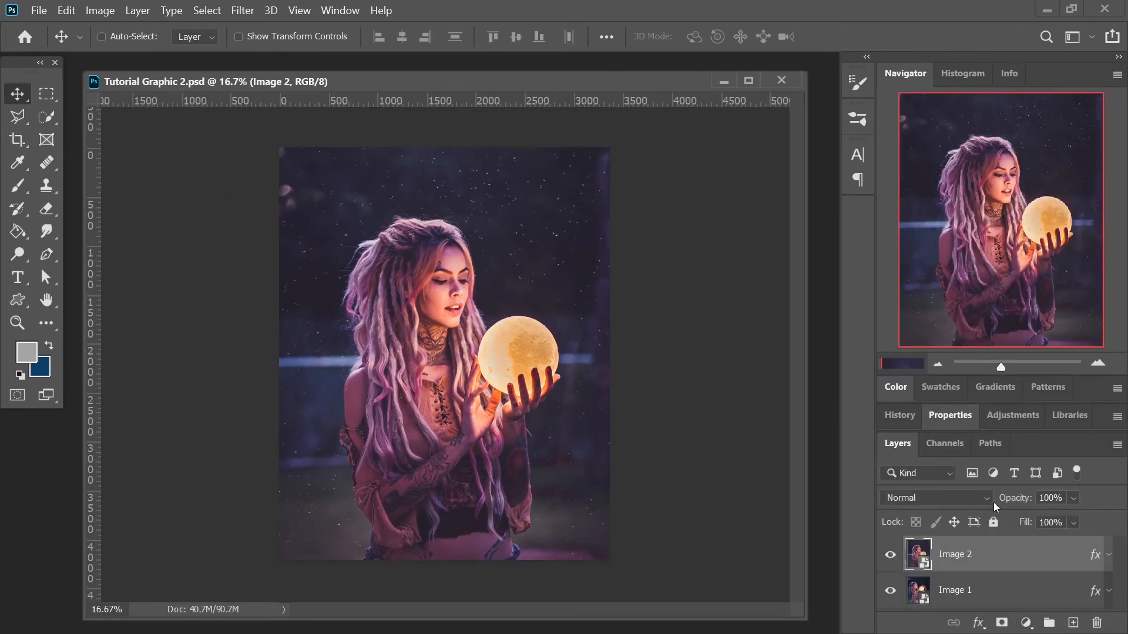
- Toggle the Image 2 layer's visibility repeatedly at 16.67% and 25% zoom to compare the two photos
left_click(891, 554)
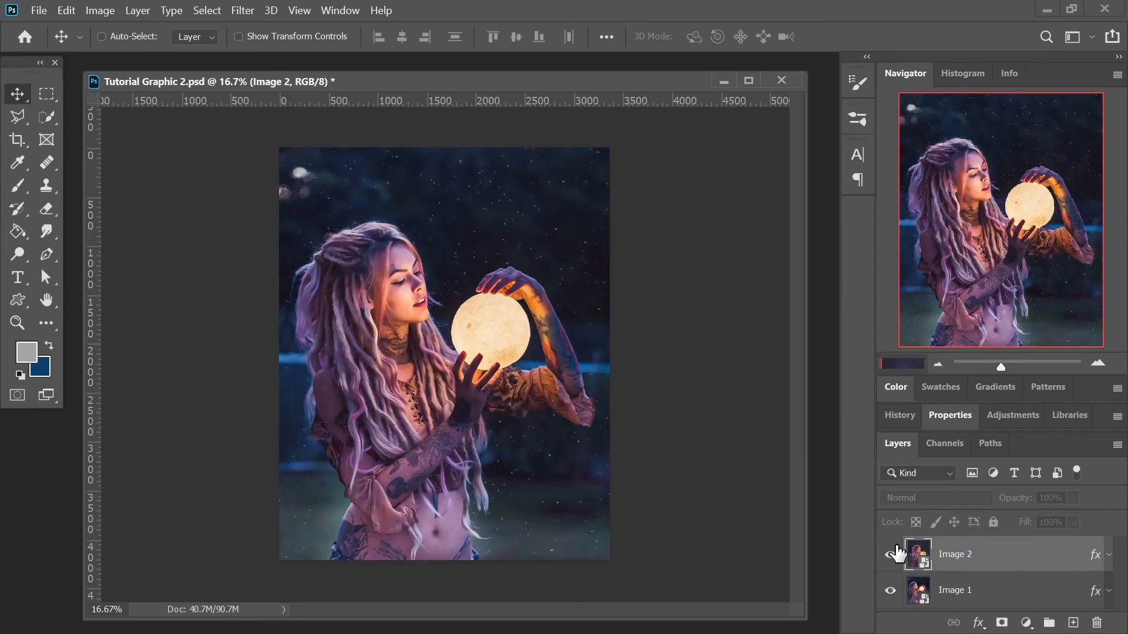
left_click(891, 554)
left_click(892, 554)
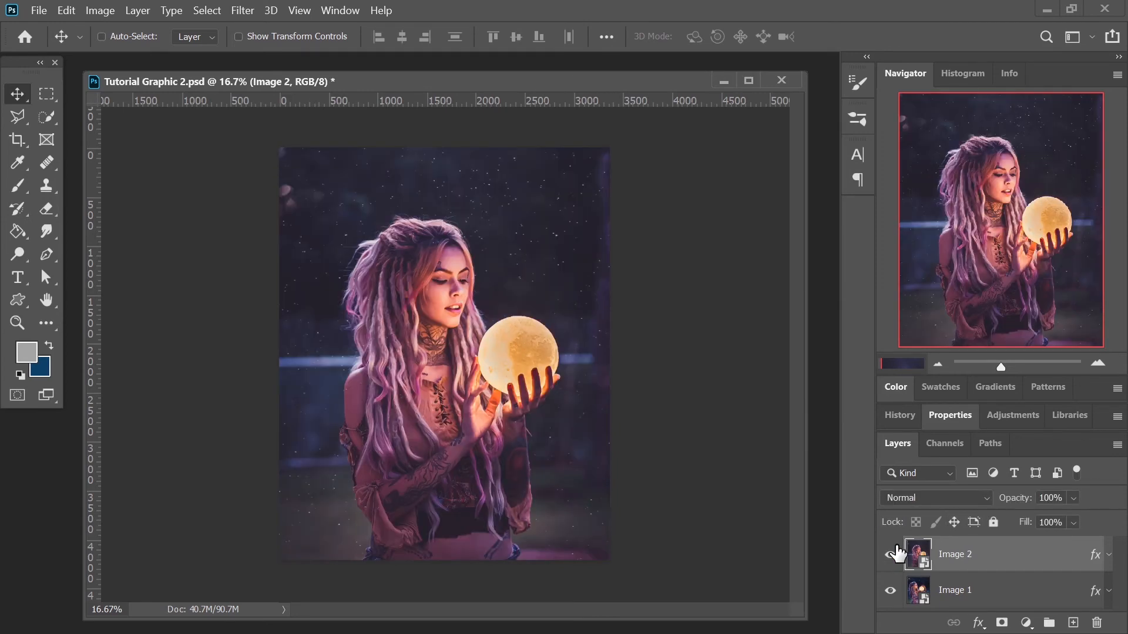
left_click(891, 554)
left_click(892, 553)
left_click(892, 554)
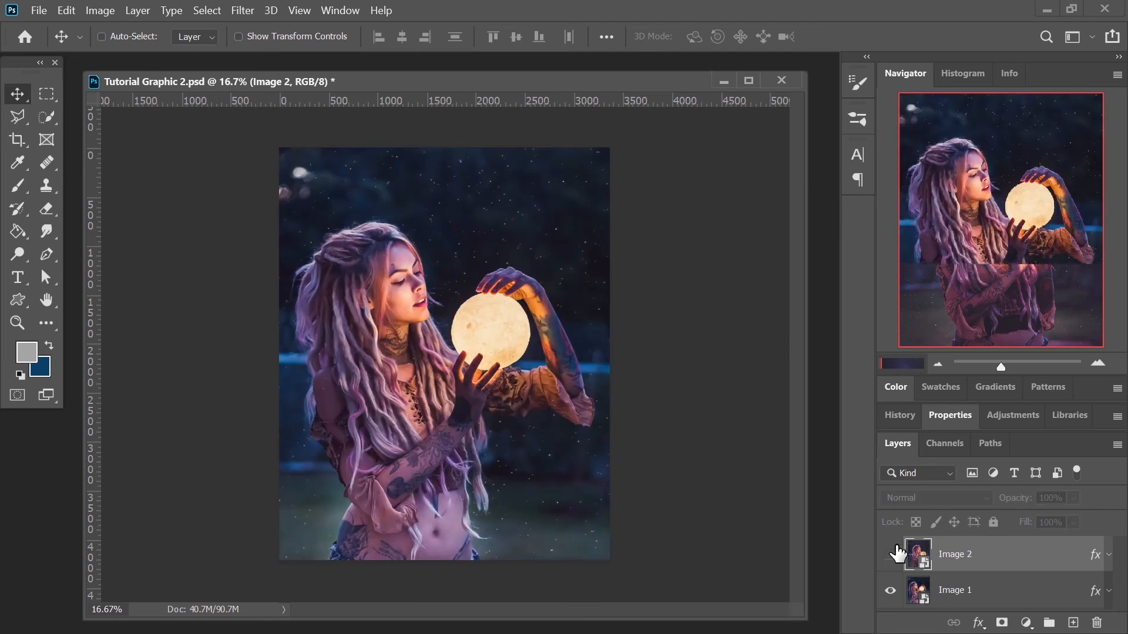
left_click(891, 554)
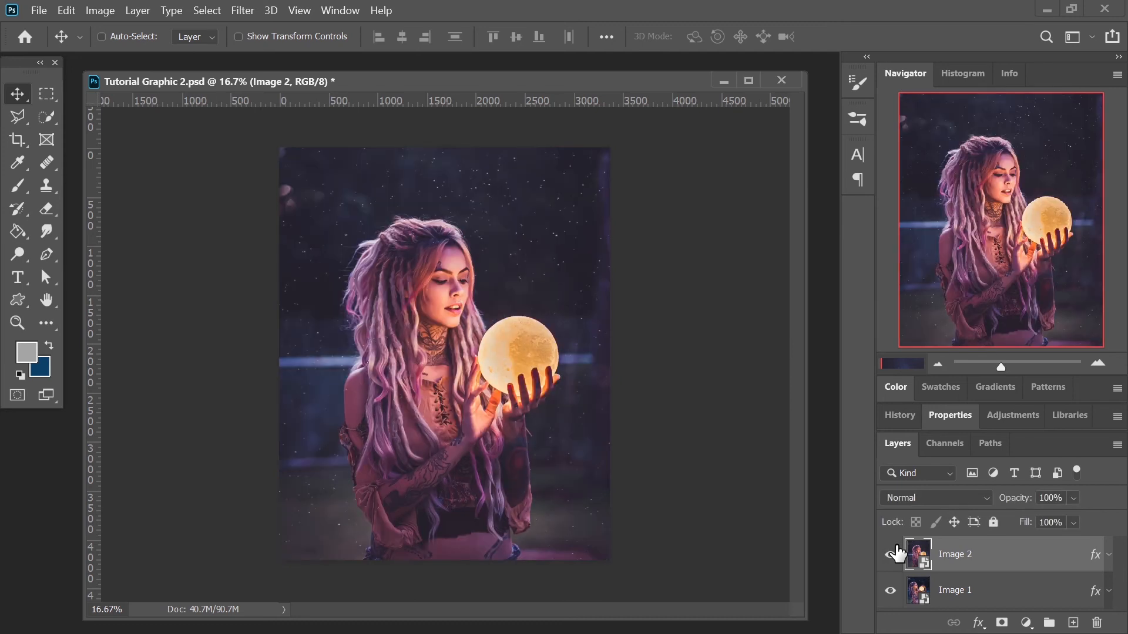
left_click(1098, 363)
mouse_move(1046, 246)
left_mouse_down()
mouse_move(1029, 234)
mouse_move(1046, 253)
left_mouse_up()
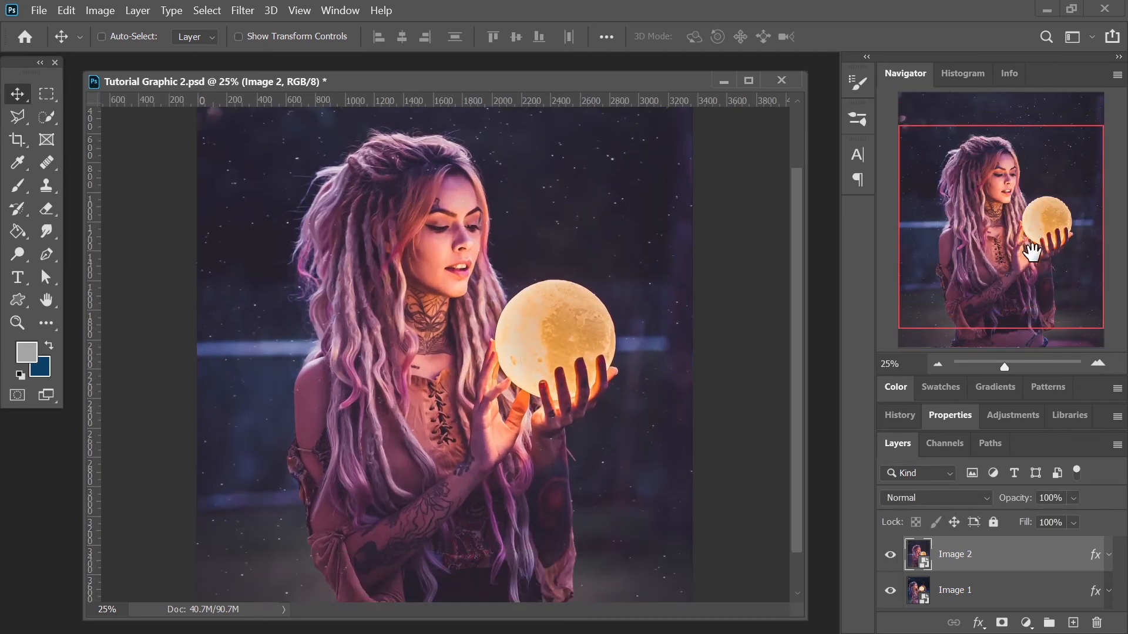
left_click(891, 554)
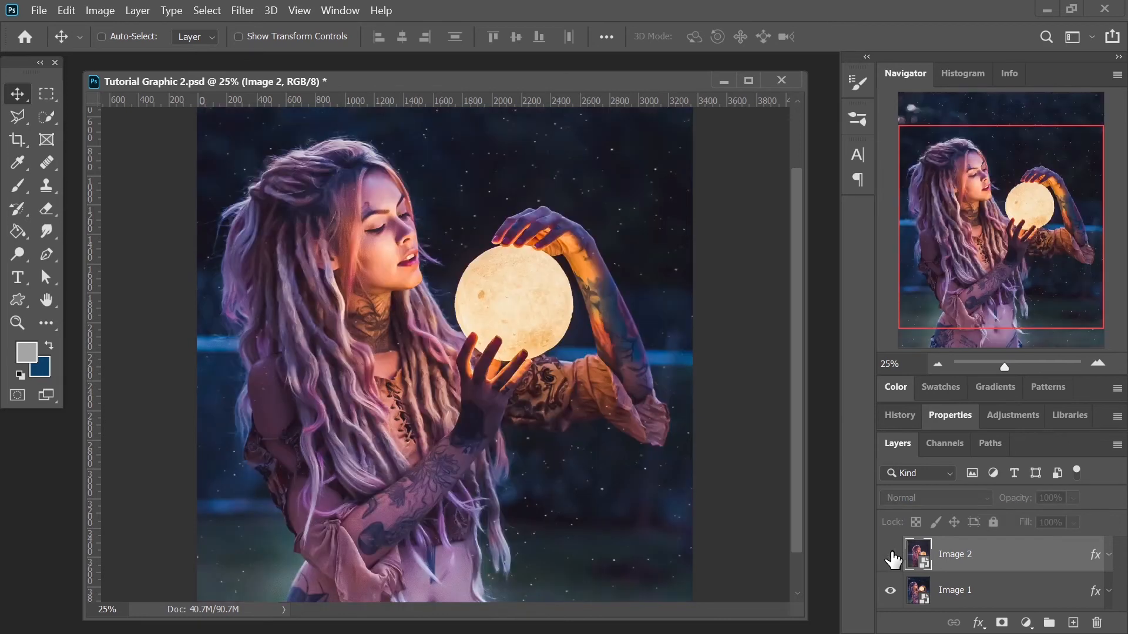
left_click(890, 554)
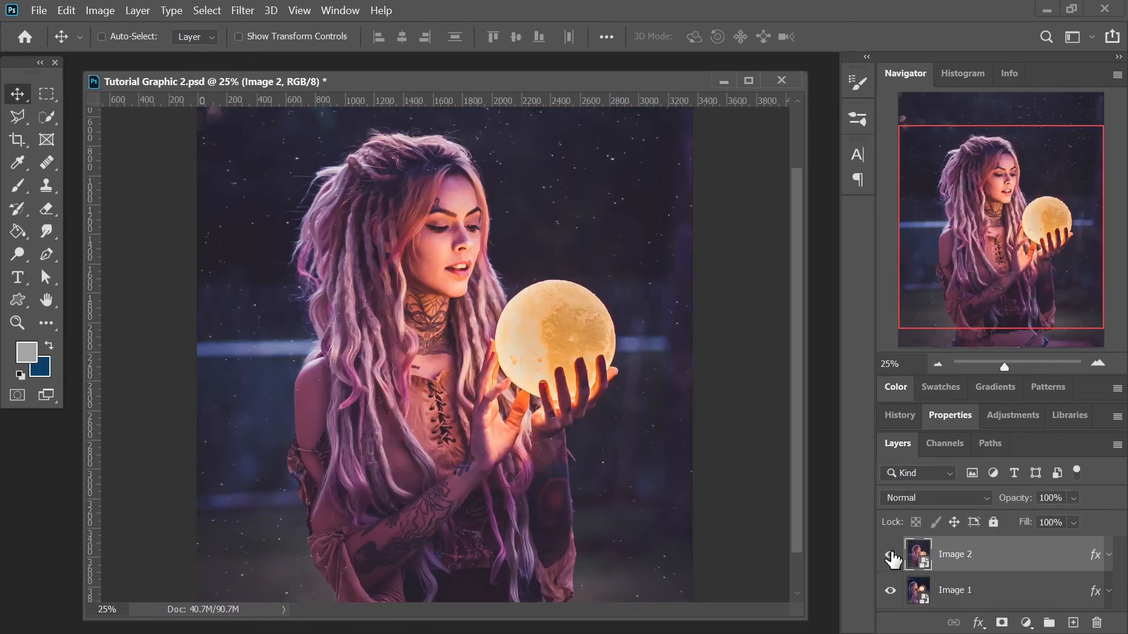
left_click(890, 555)
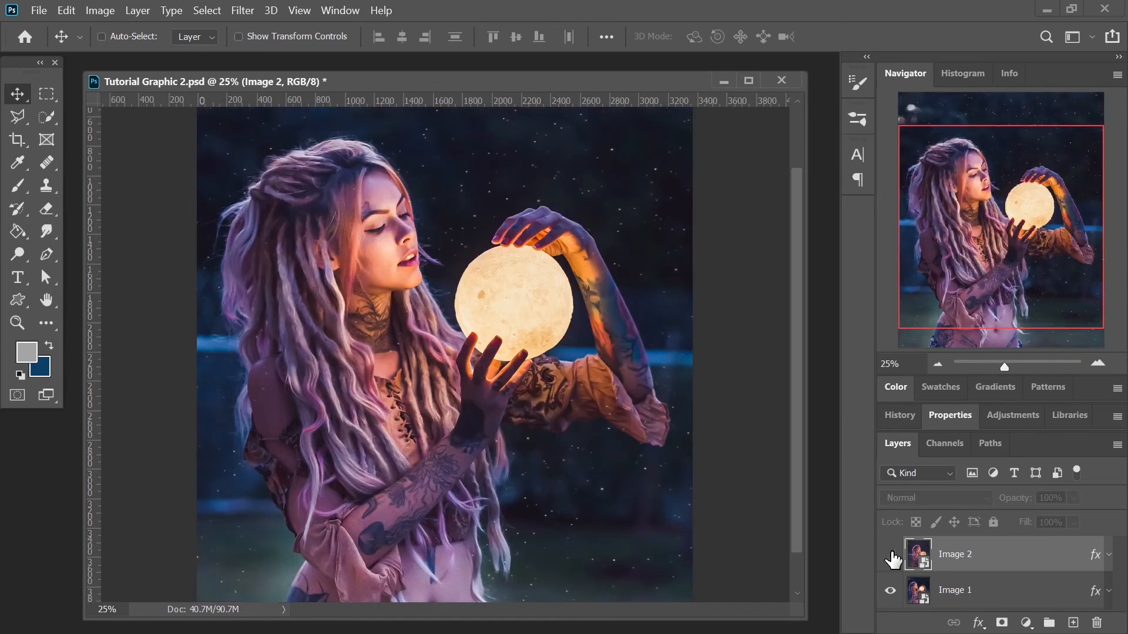
left_click(890, 554)
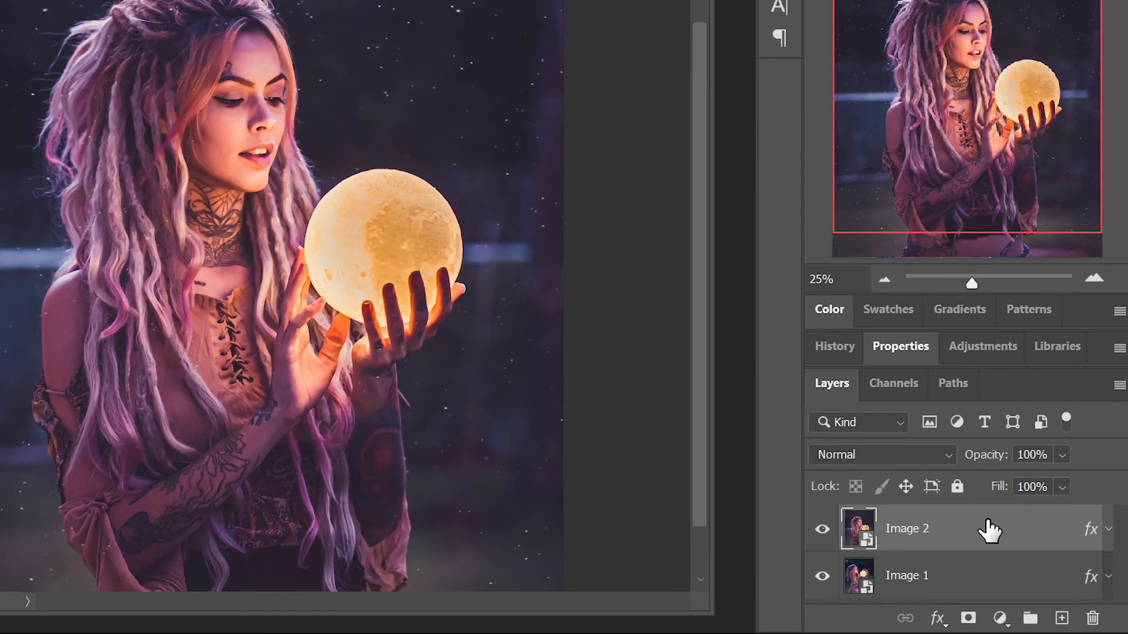
- Open the Image 2 layer's blending options, disable the R channel, and confirm the layer style
double_click(997, 561)
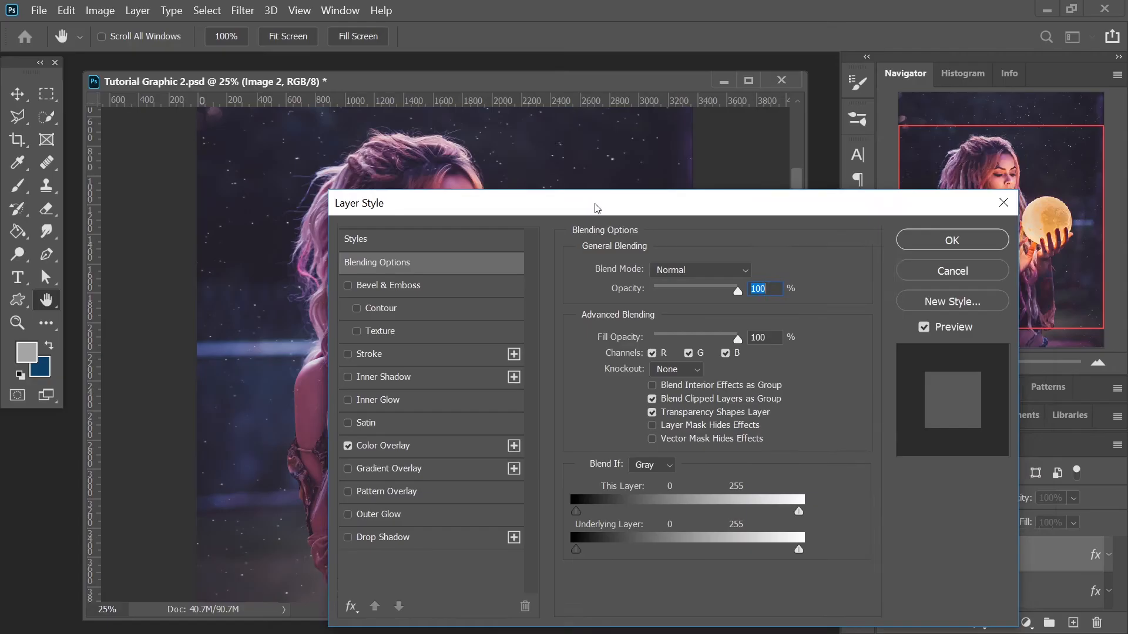
left_click_drag(423, 67, 622, 0)
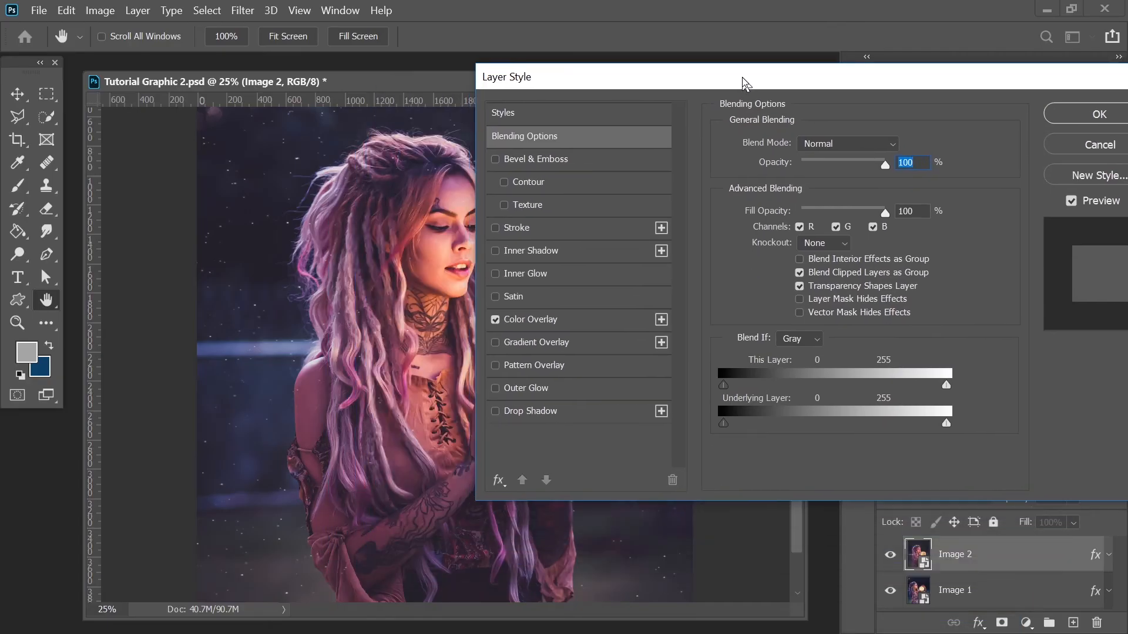
left_click(800, 227)
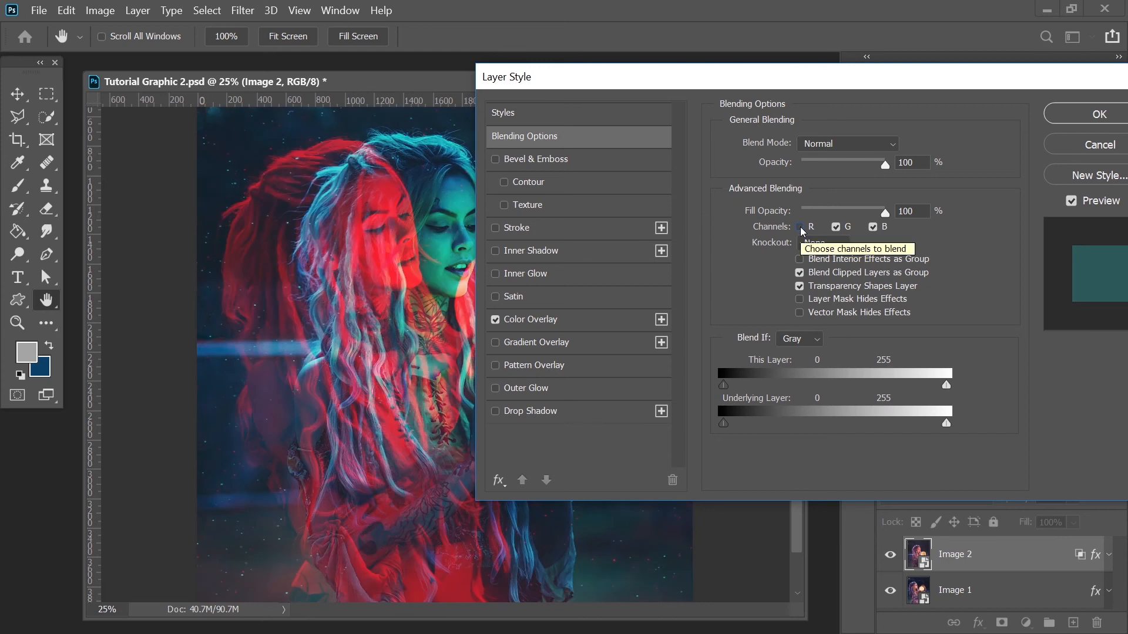
left_click(1099, 114)
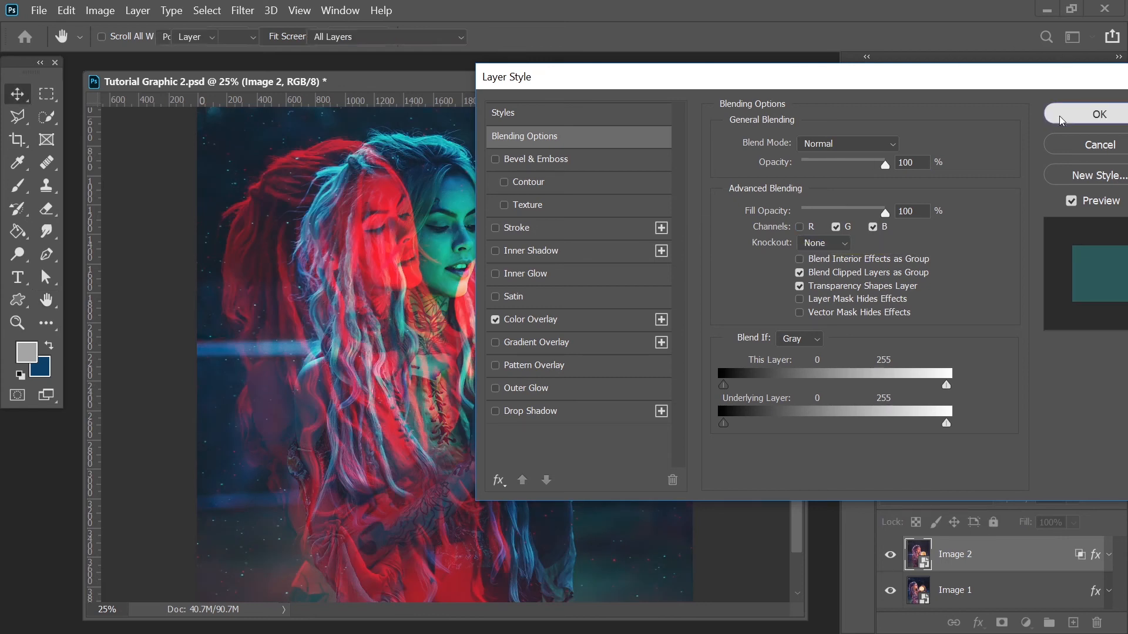